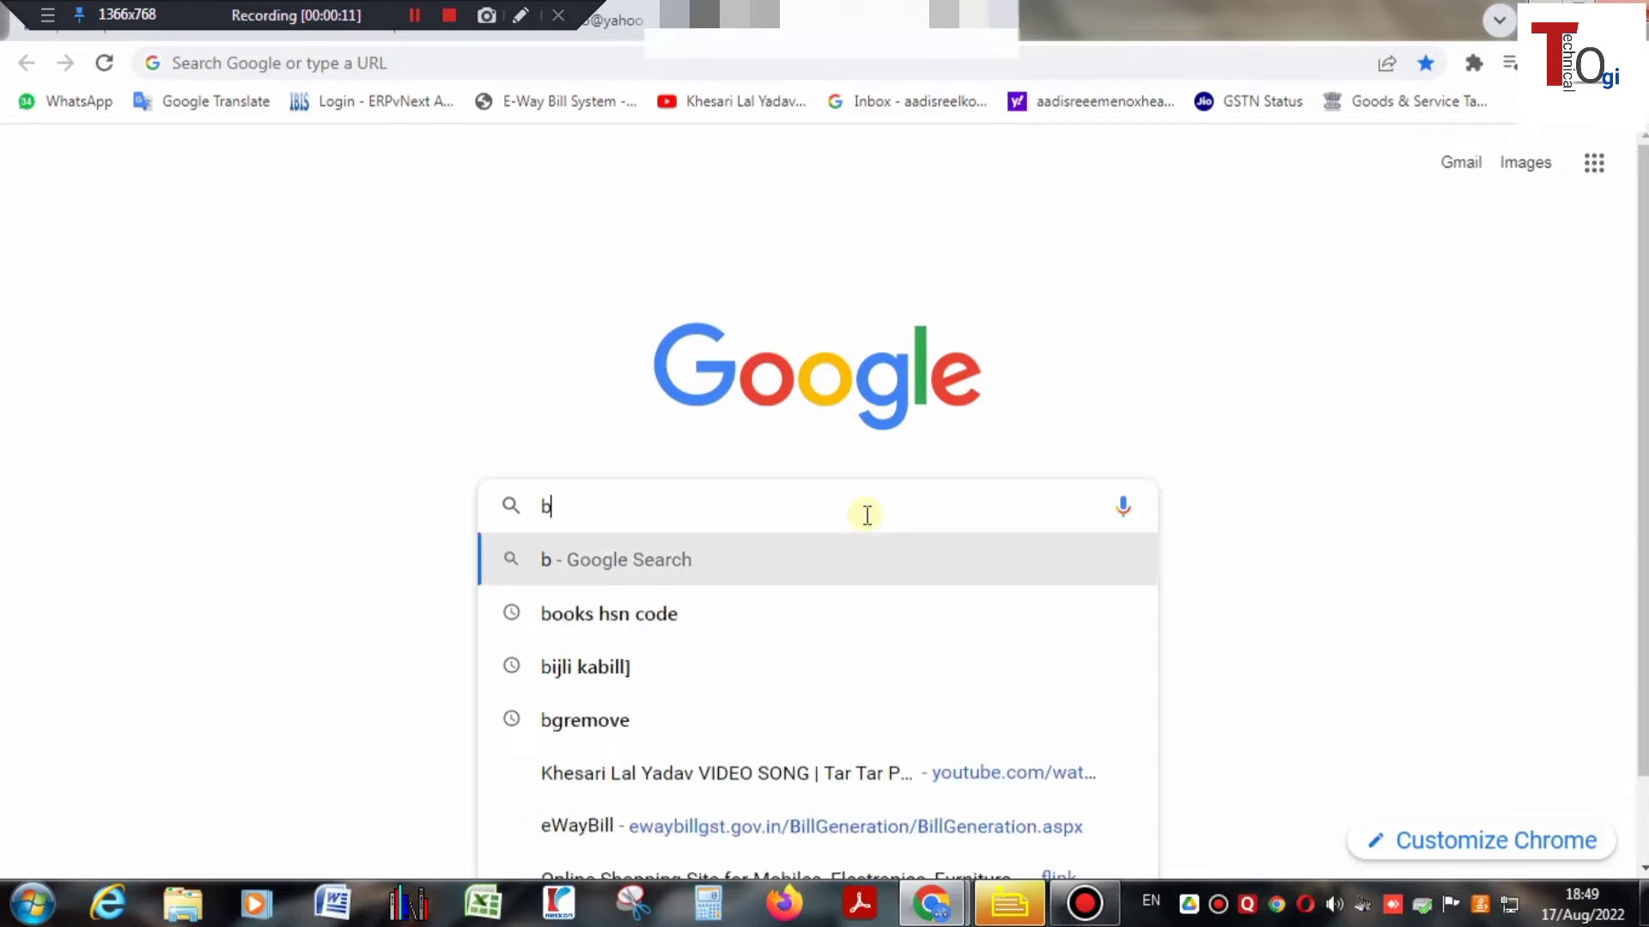
# - Search Google for 'bijli ka bill' and scroll down to the UPPCL Pay Bill result
pyautogui.write('i')
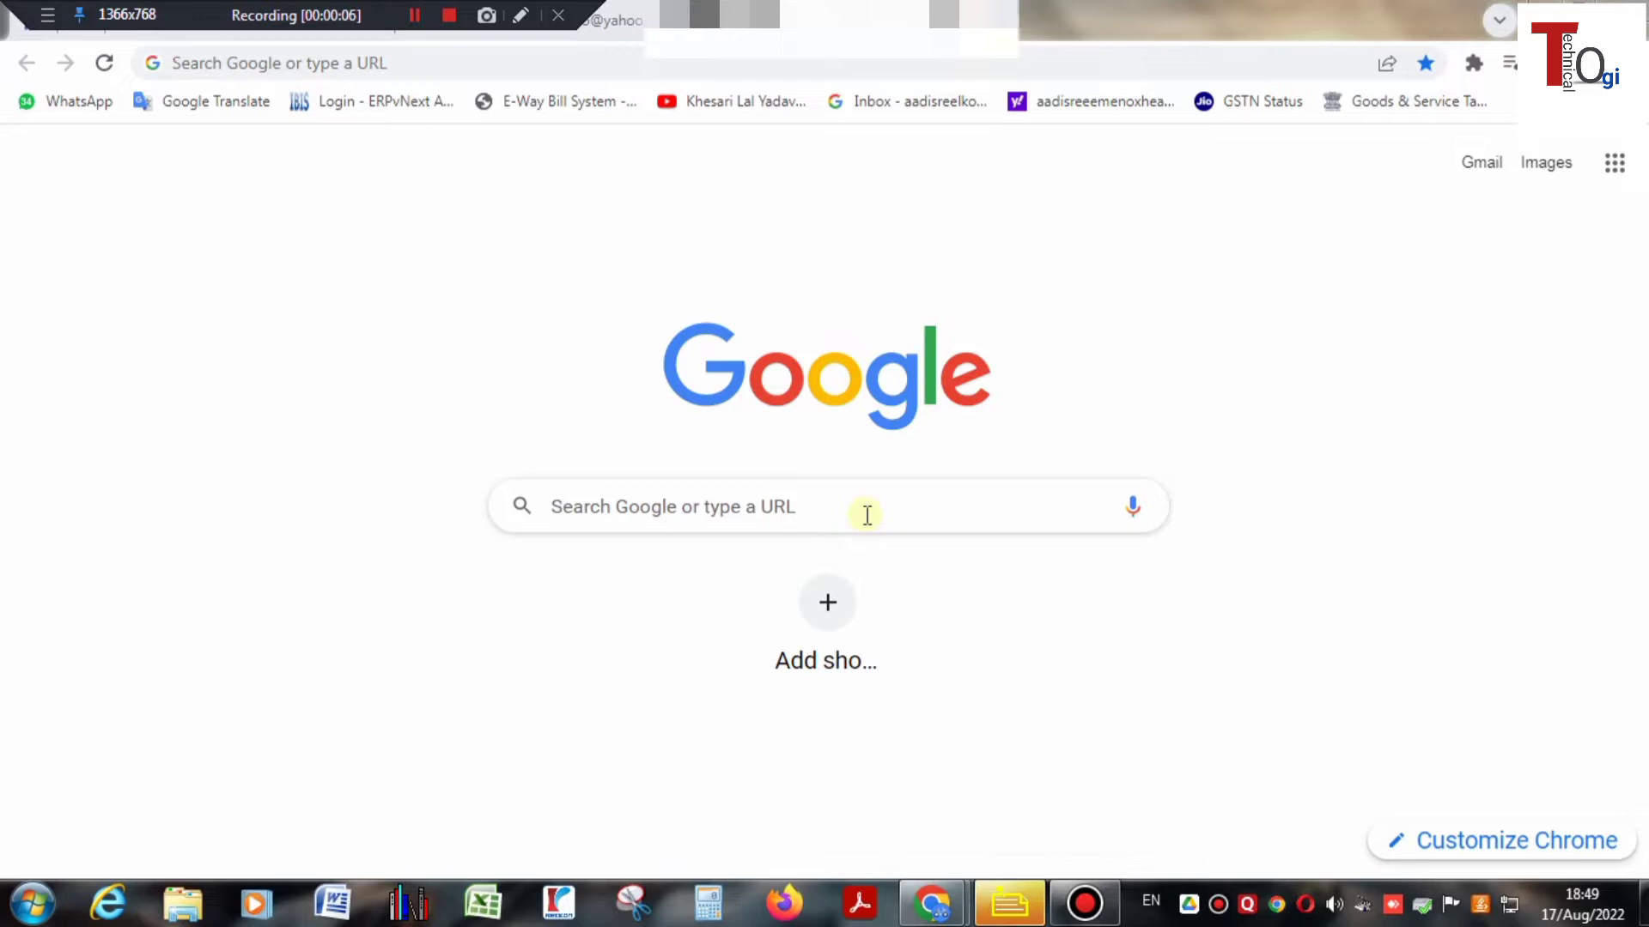
pyautogui.click(868, 515)
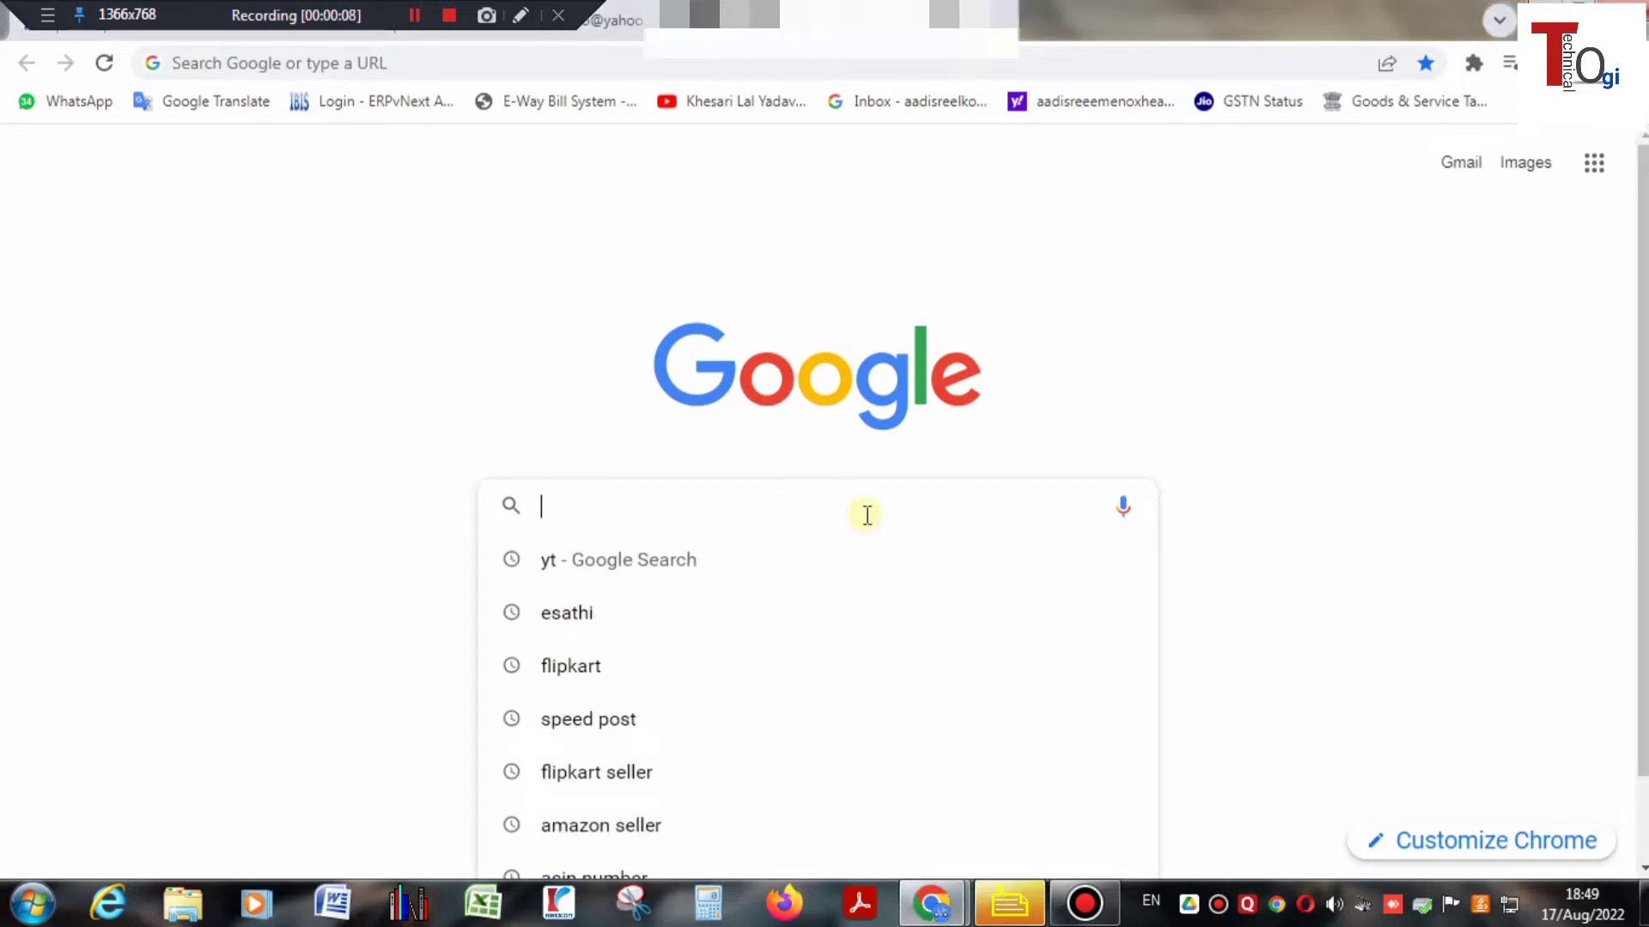
pyautogui.write('bijli')
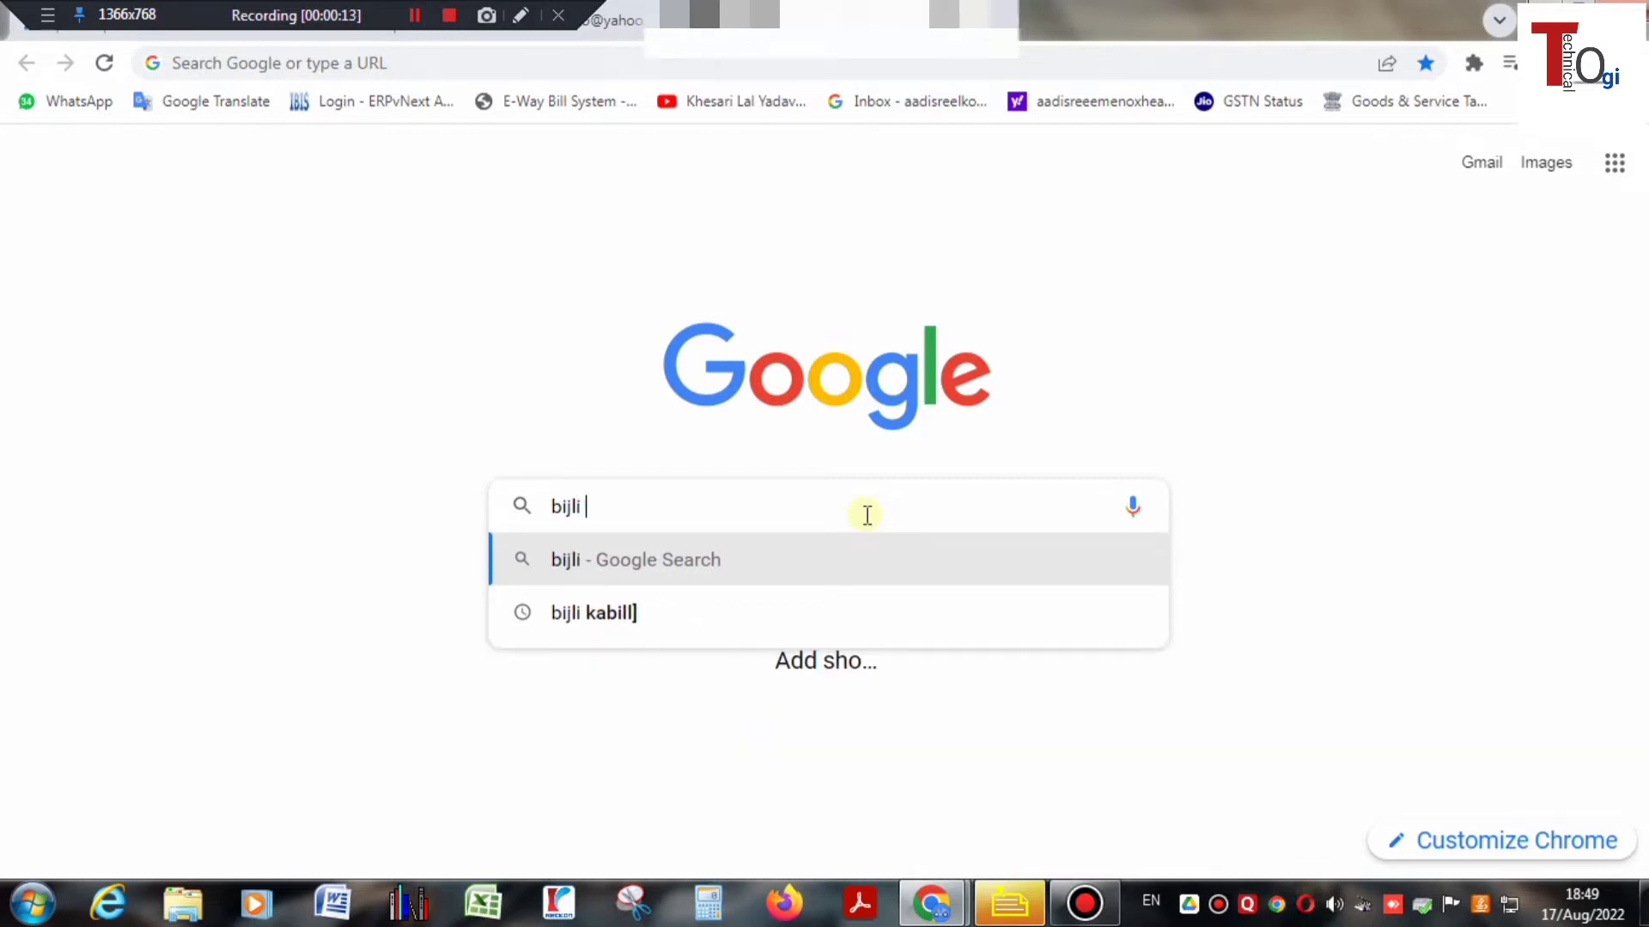
pyautogui.write(' ka b')
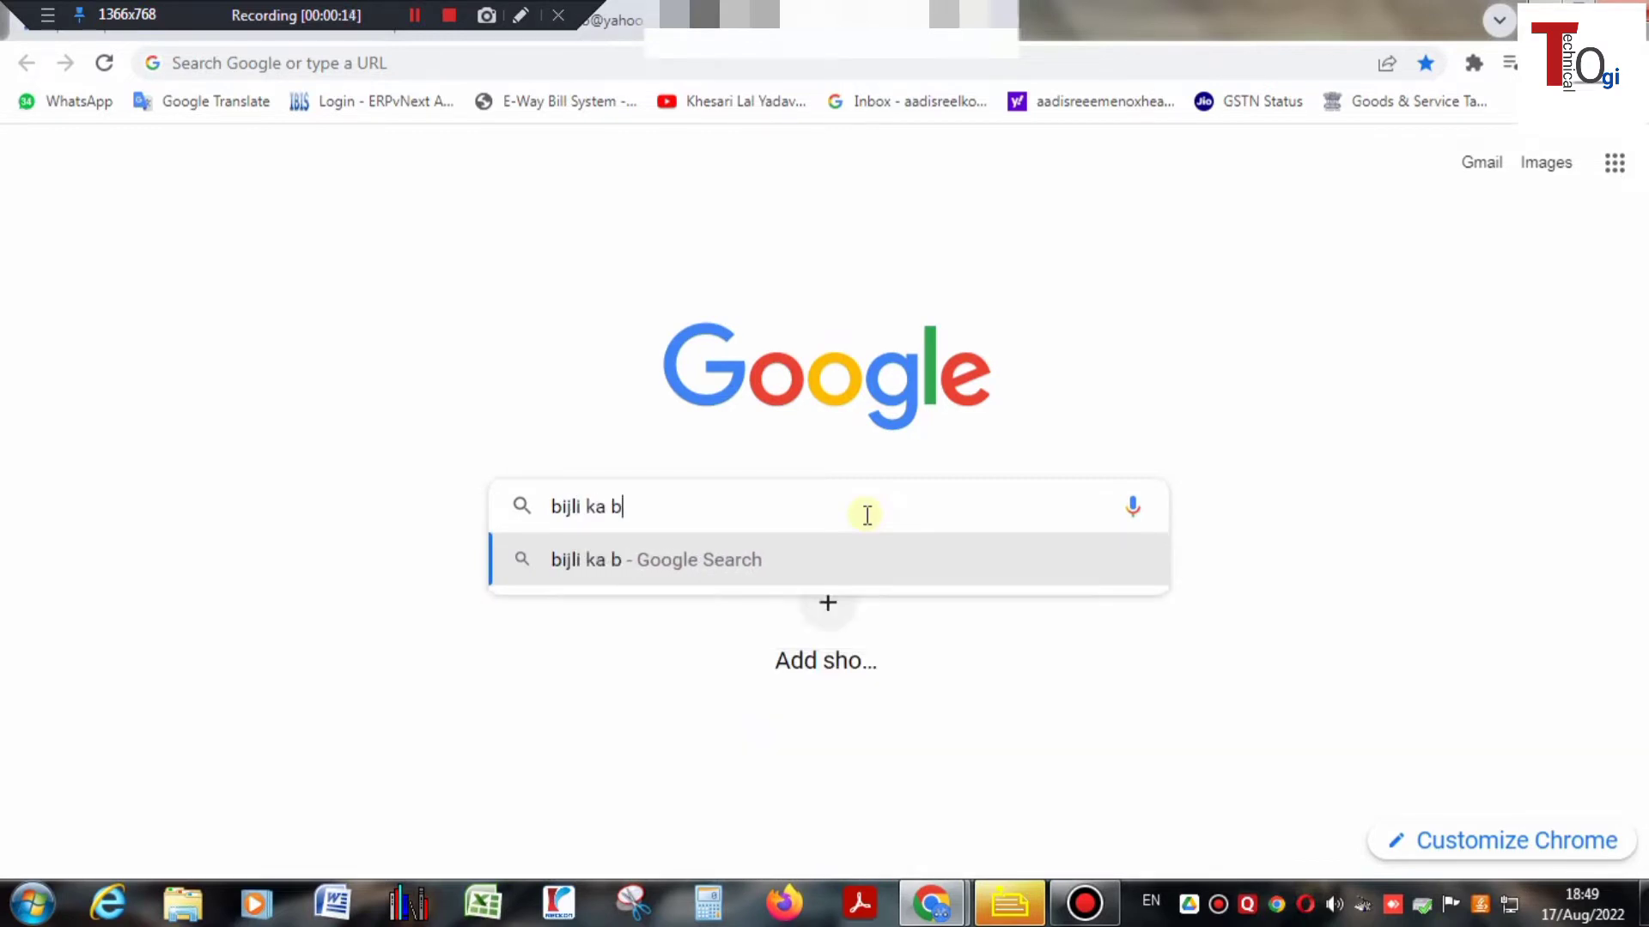
pyautogui.write('ill')
pyautogui.press('Return')
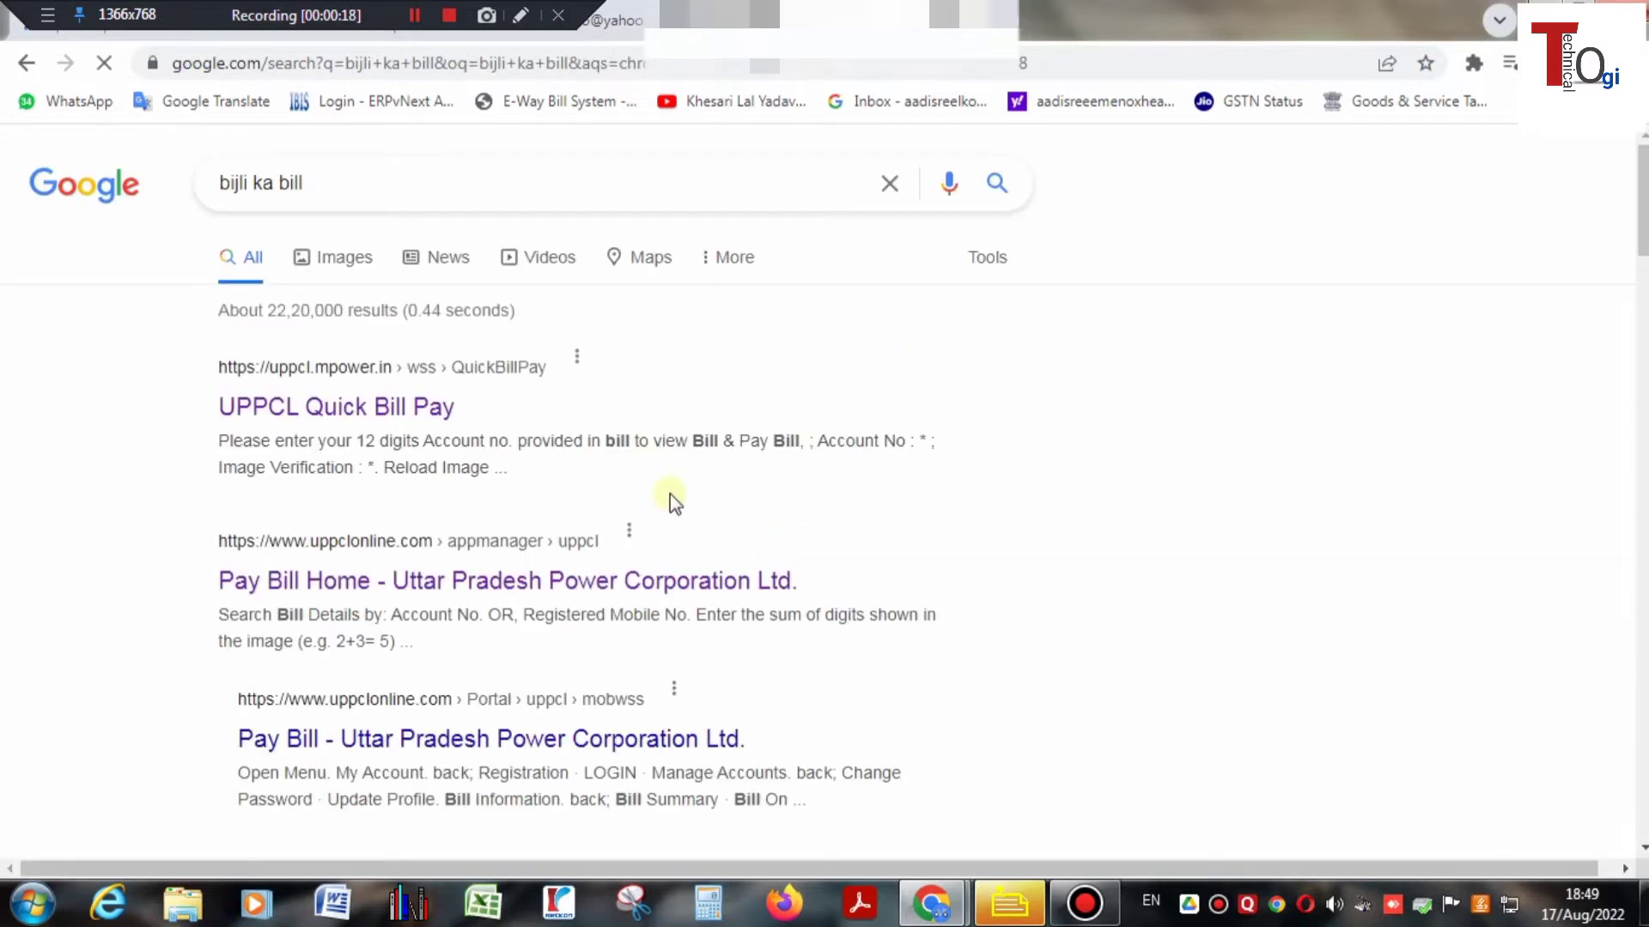
pyautogui.scroll(-2, 383, 571)
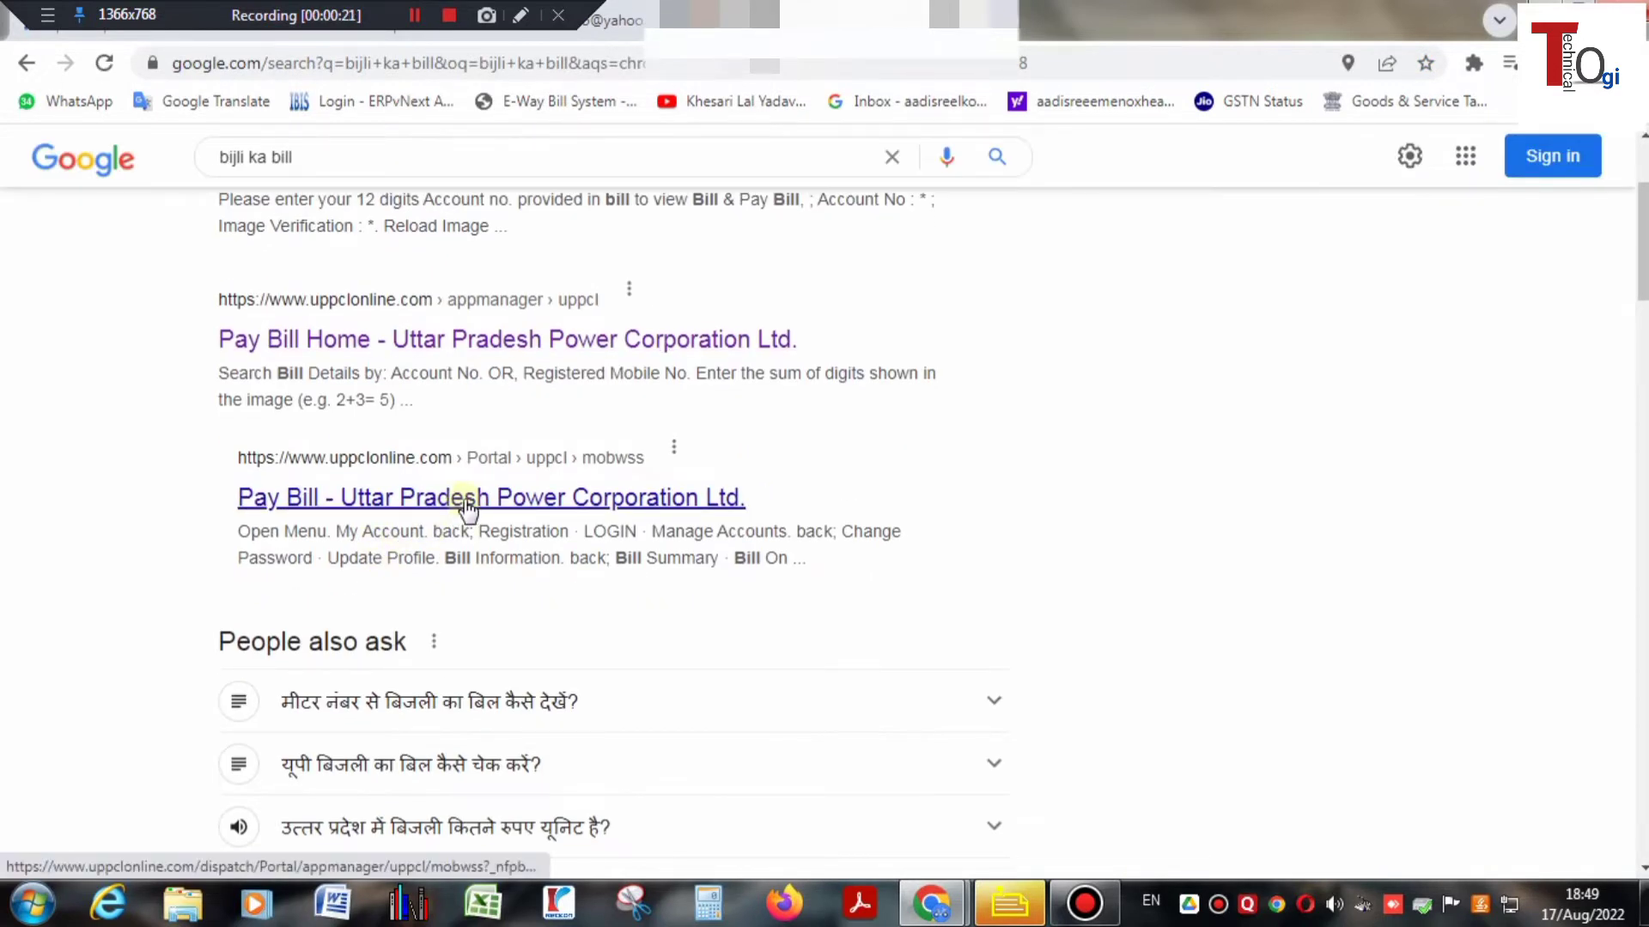
# - On the UPPCL Pay Bill page, enter the account number and captcha answer 5, then continue
pyautogui.click(466, 507)
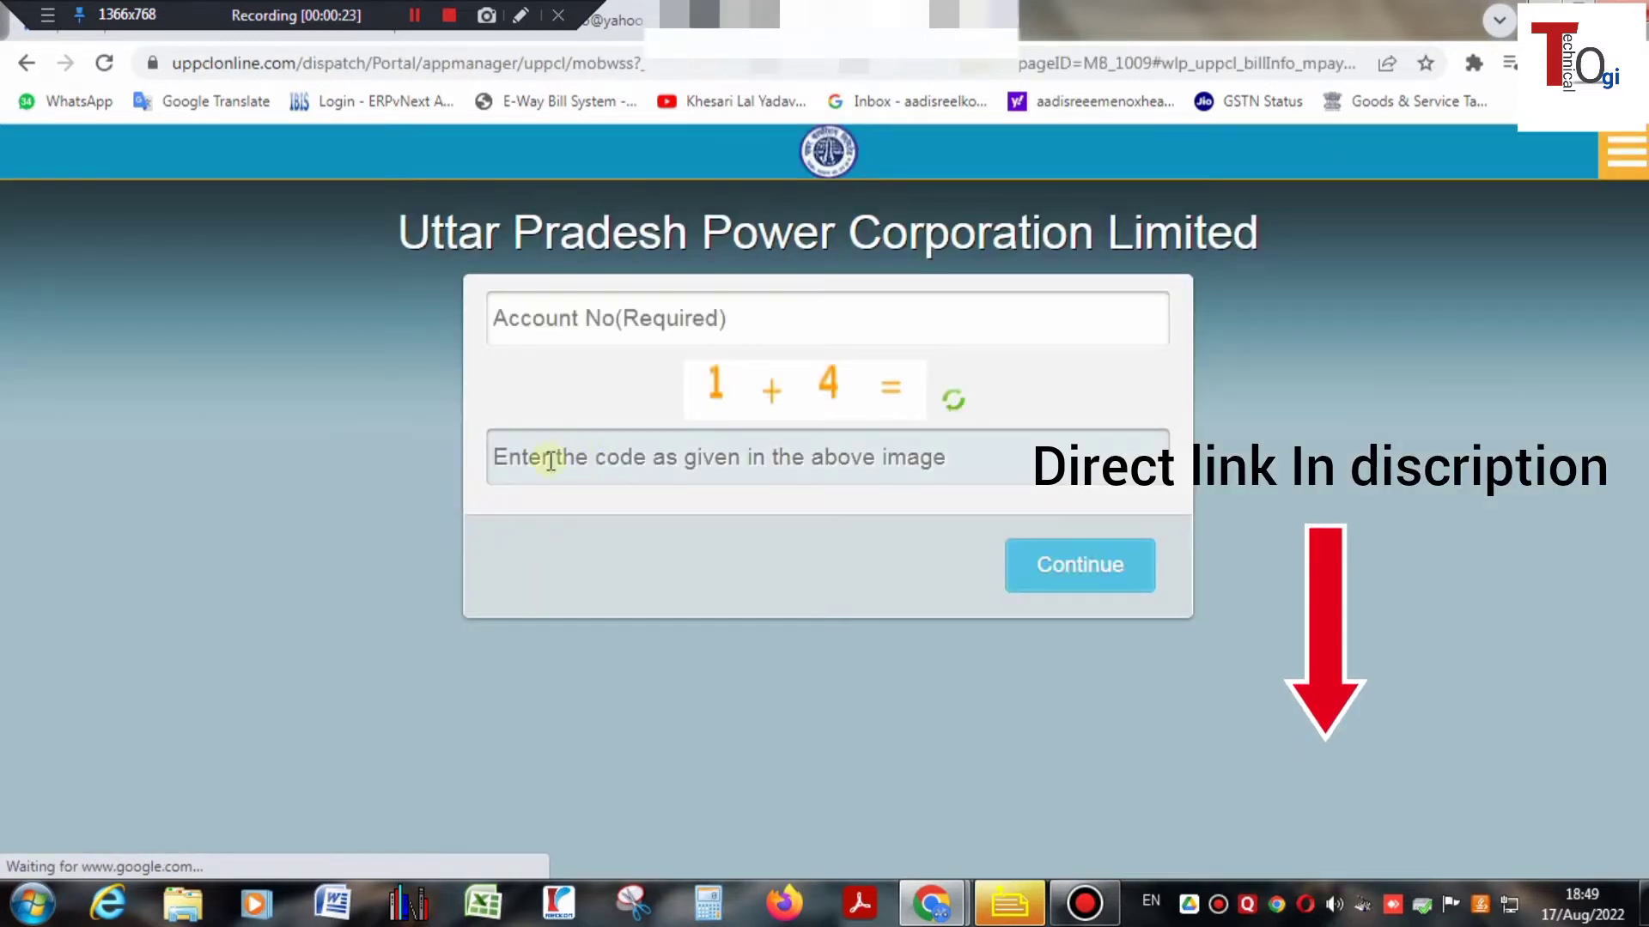
pyautogui.click(599, 333)
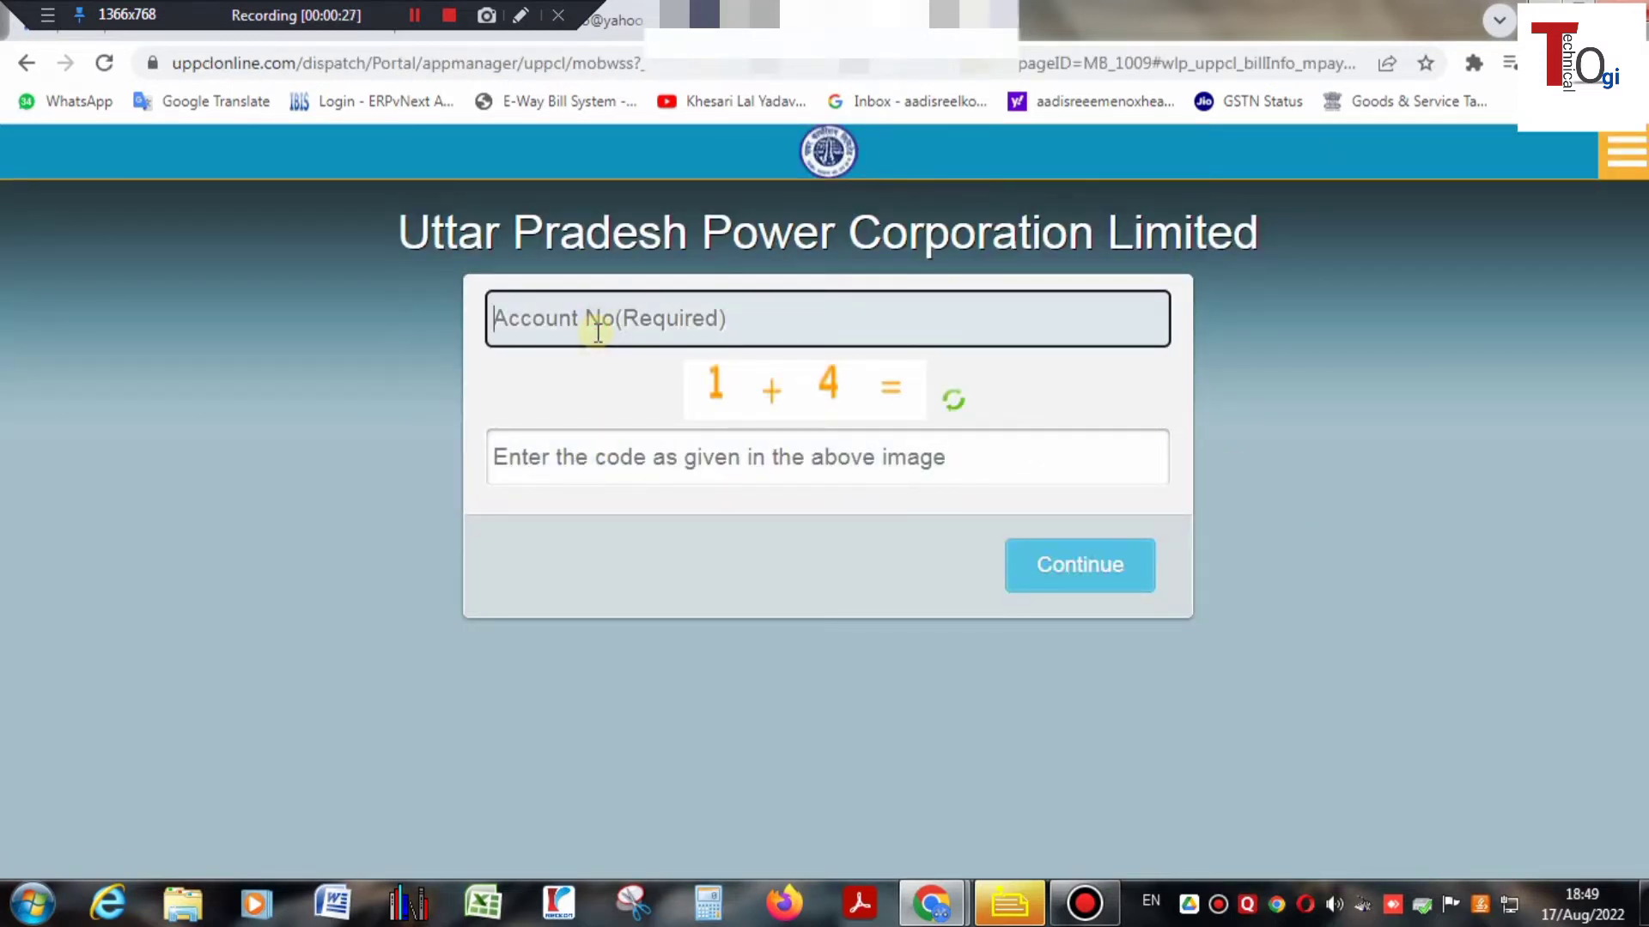
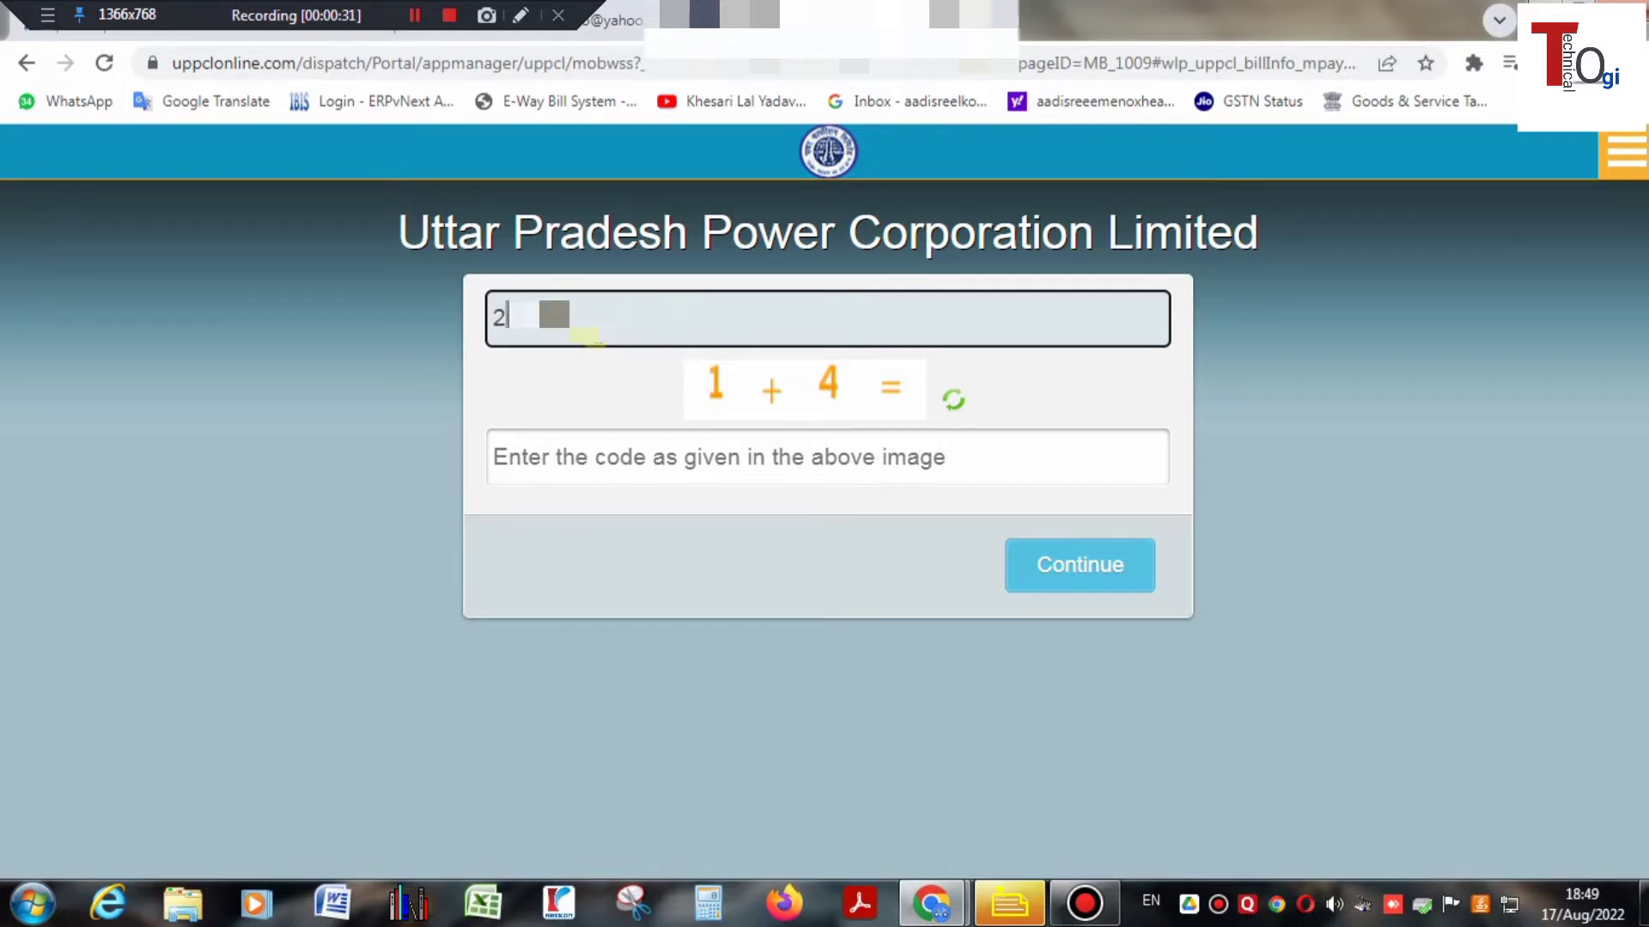
pyautogui.click(636, 468)
pyautogui.write('5')
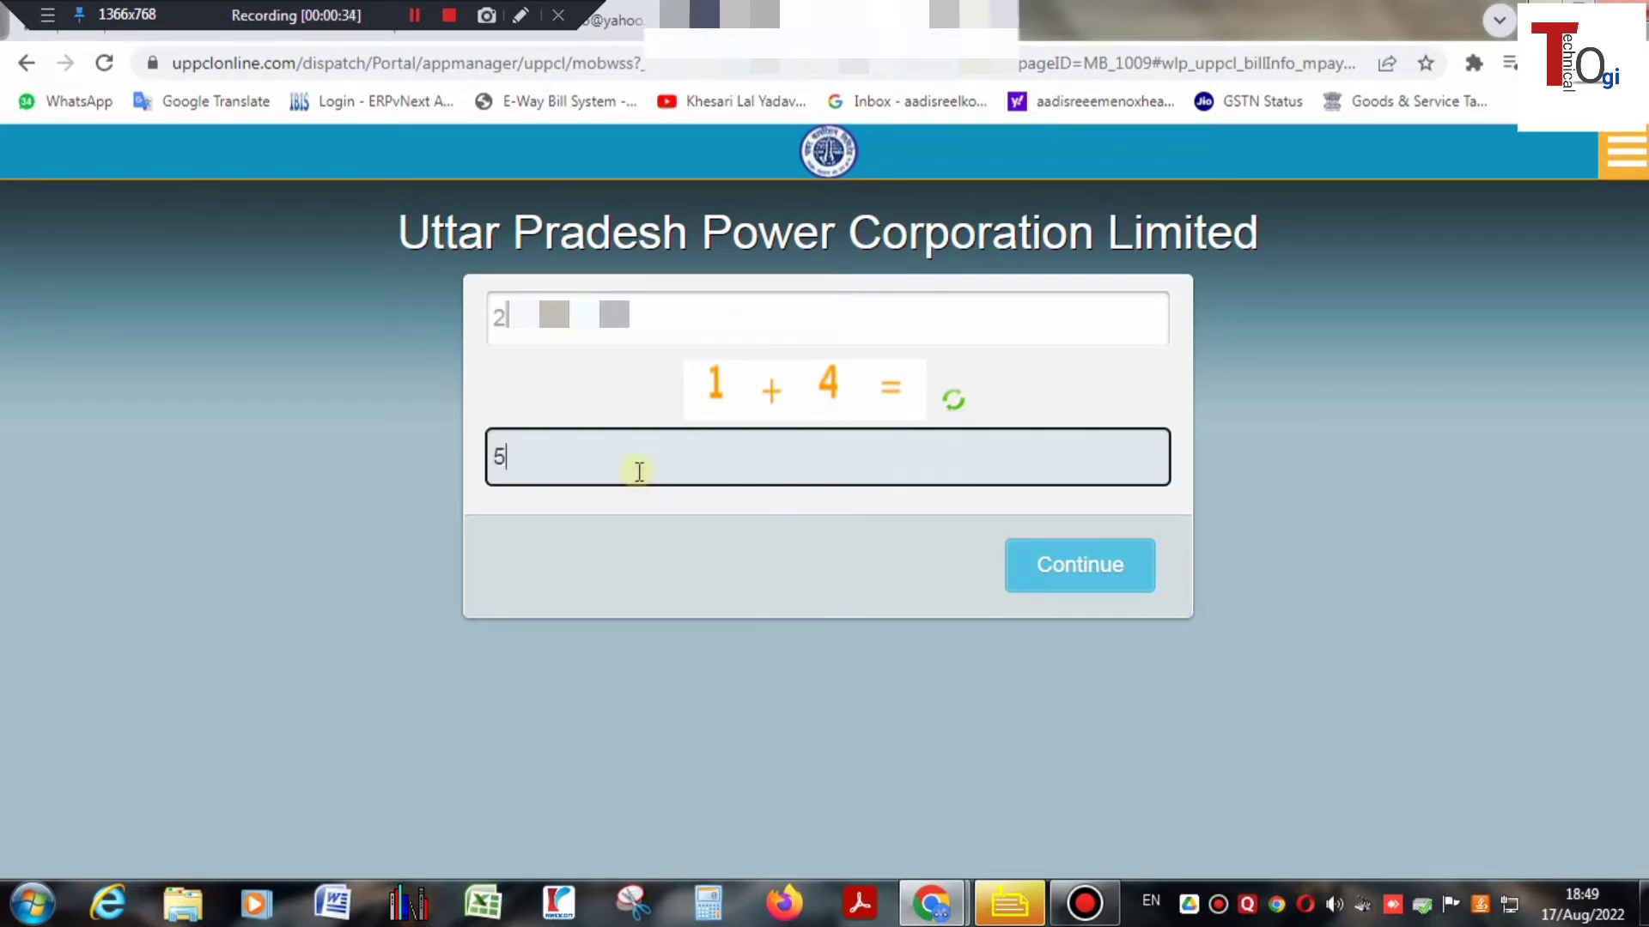
pyautogui.click(1091, 594)
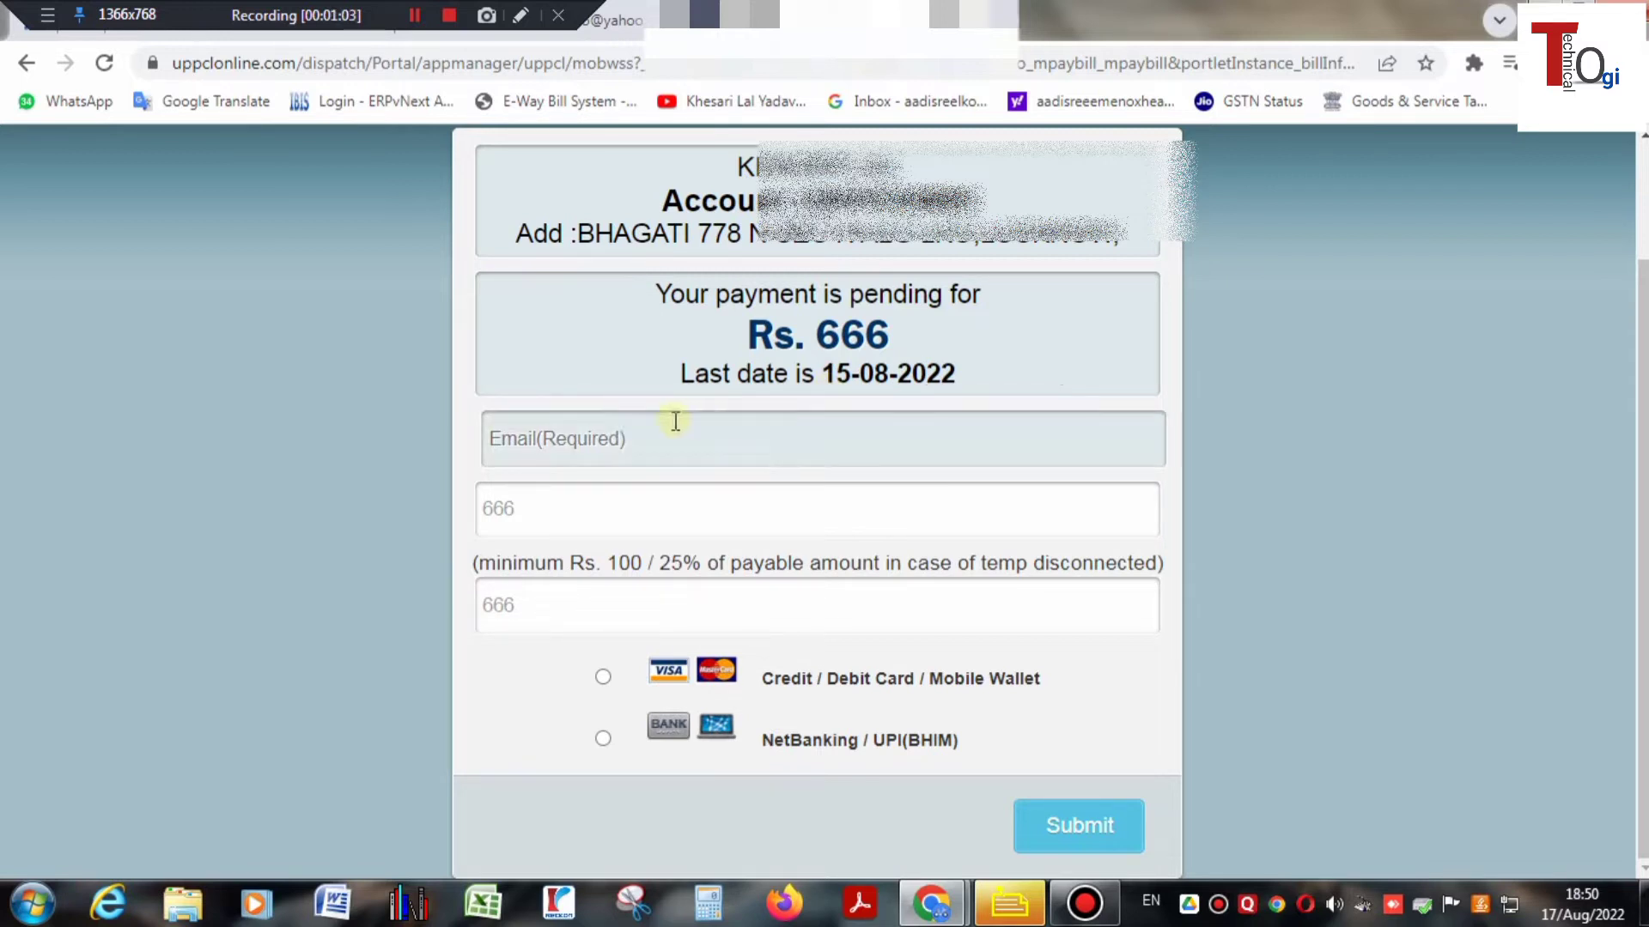
# - Enter the contact e-mail address in the Email field, replacing the first mistyped entry
pyautogui.click(604, 446)
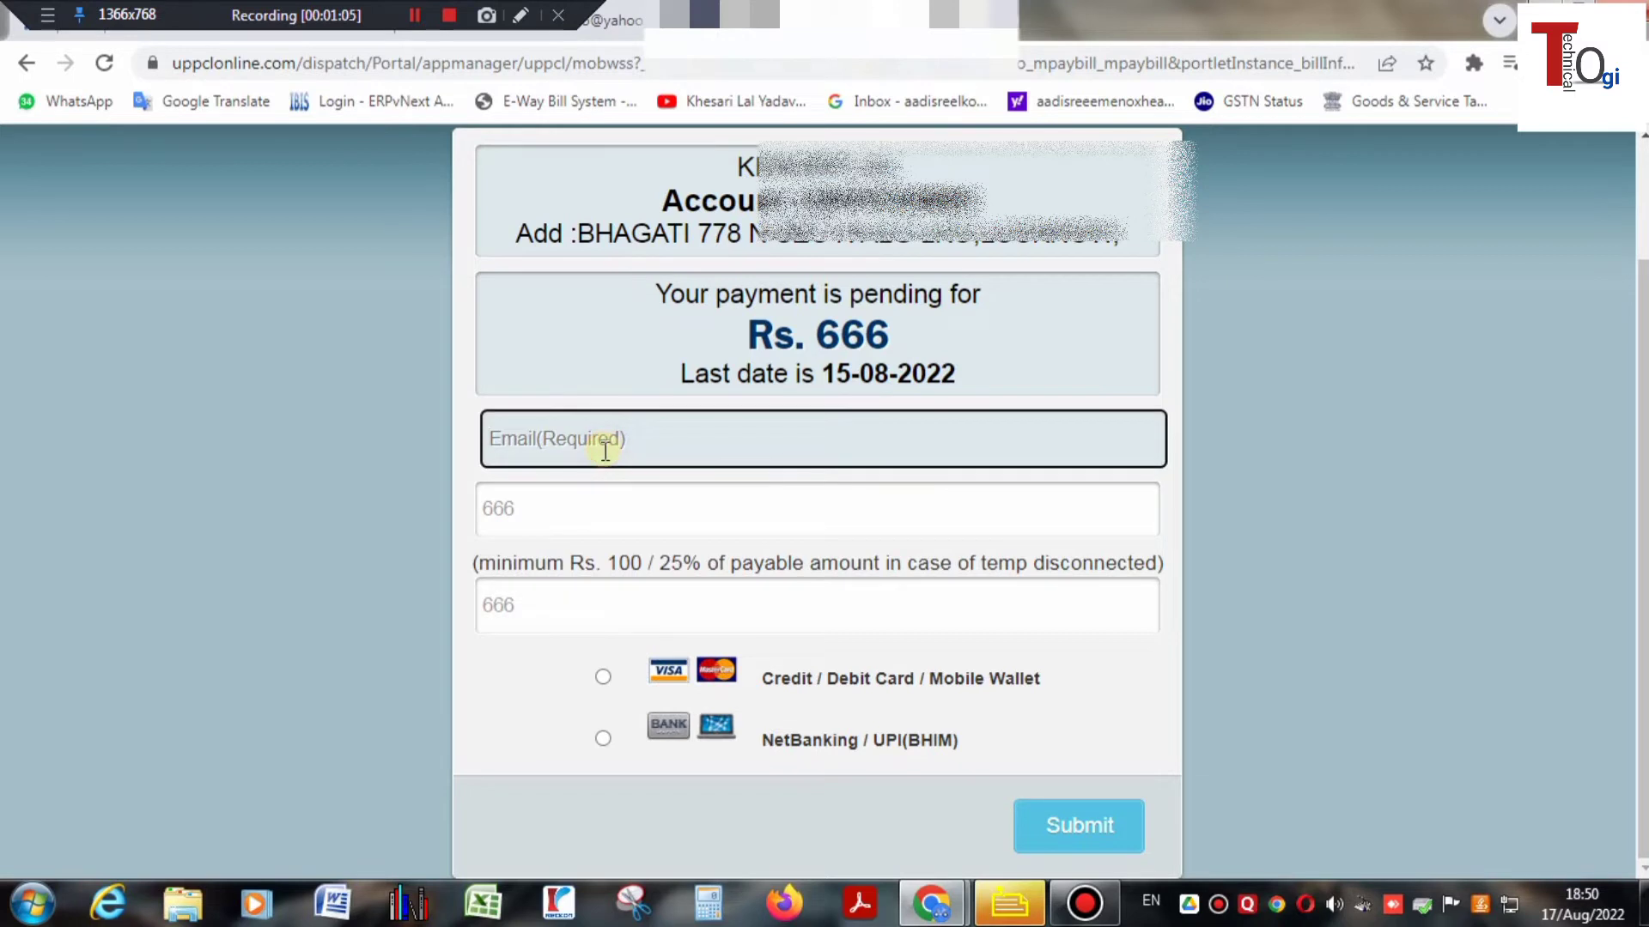
pyautogui.click(605, 446)
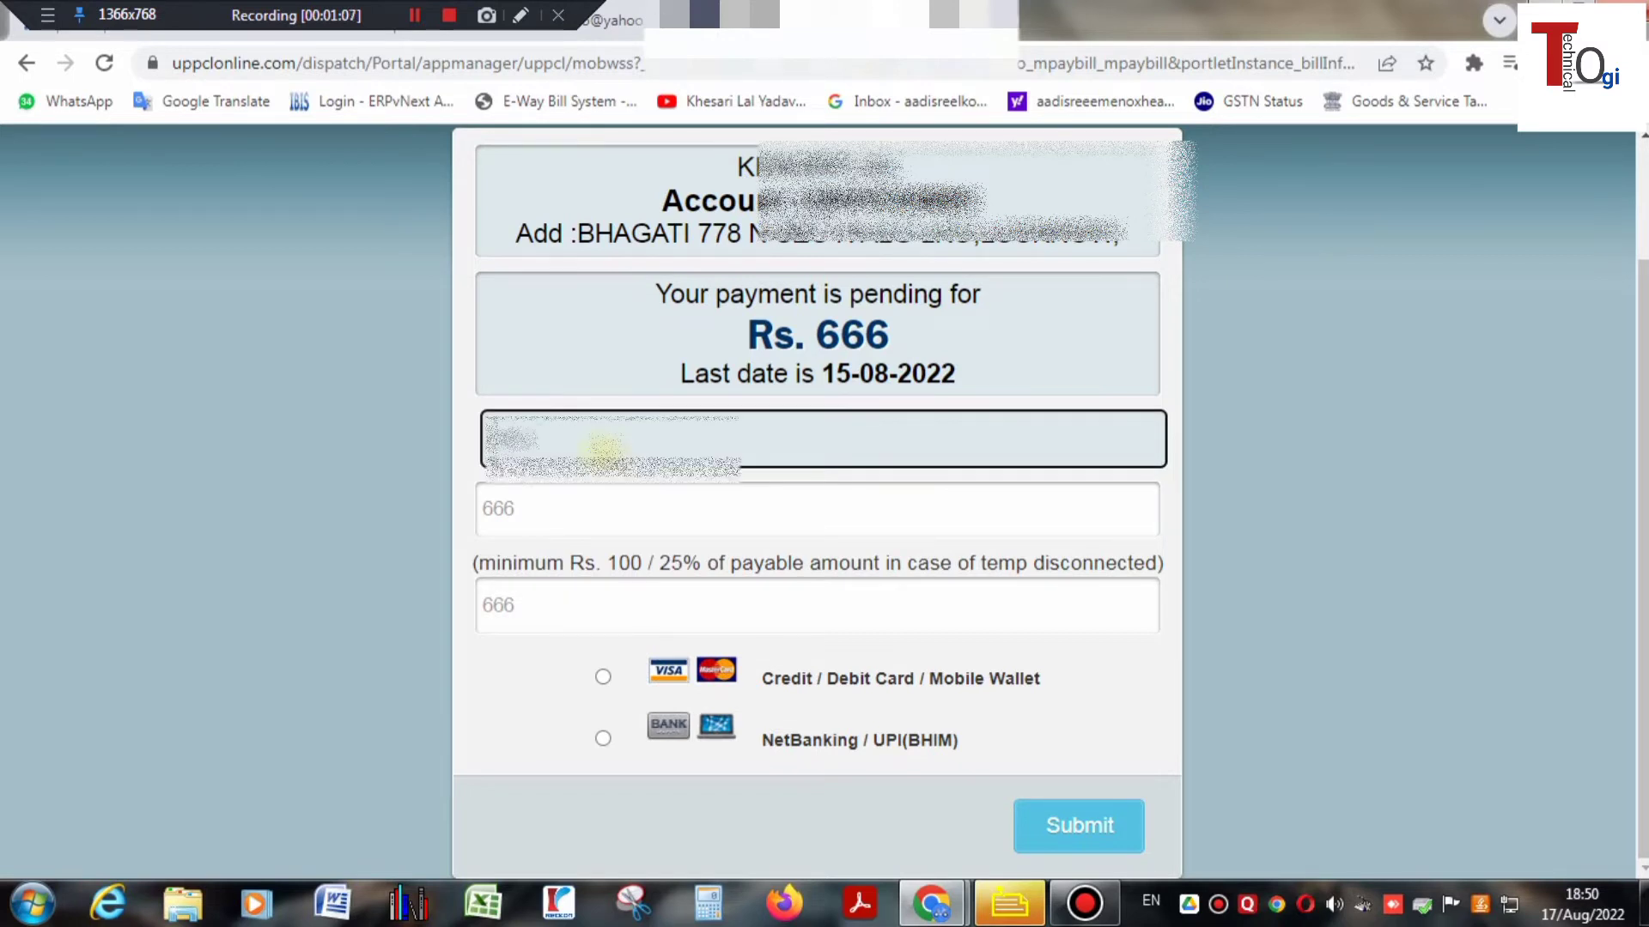
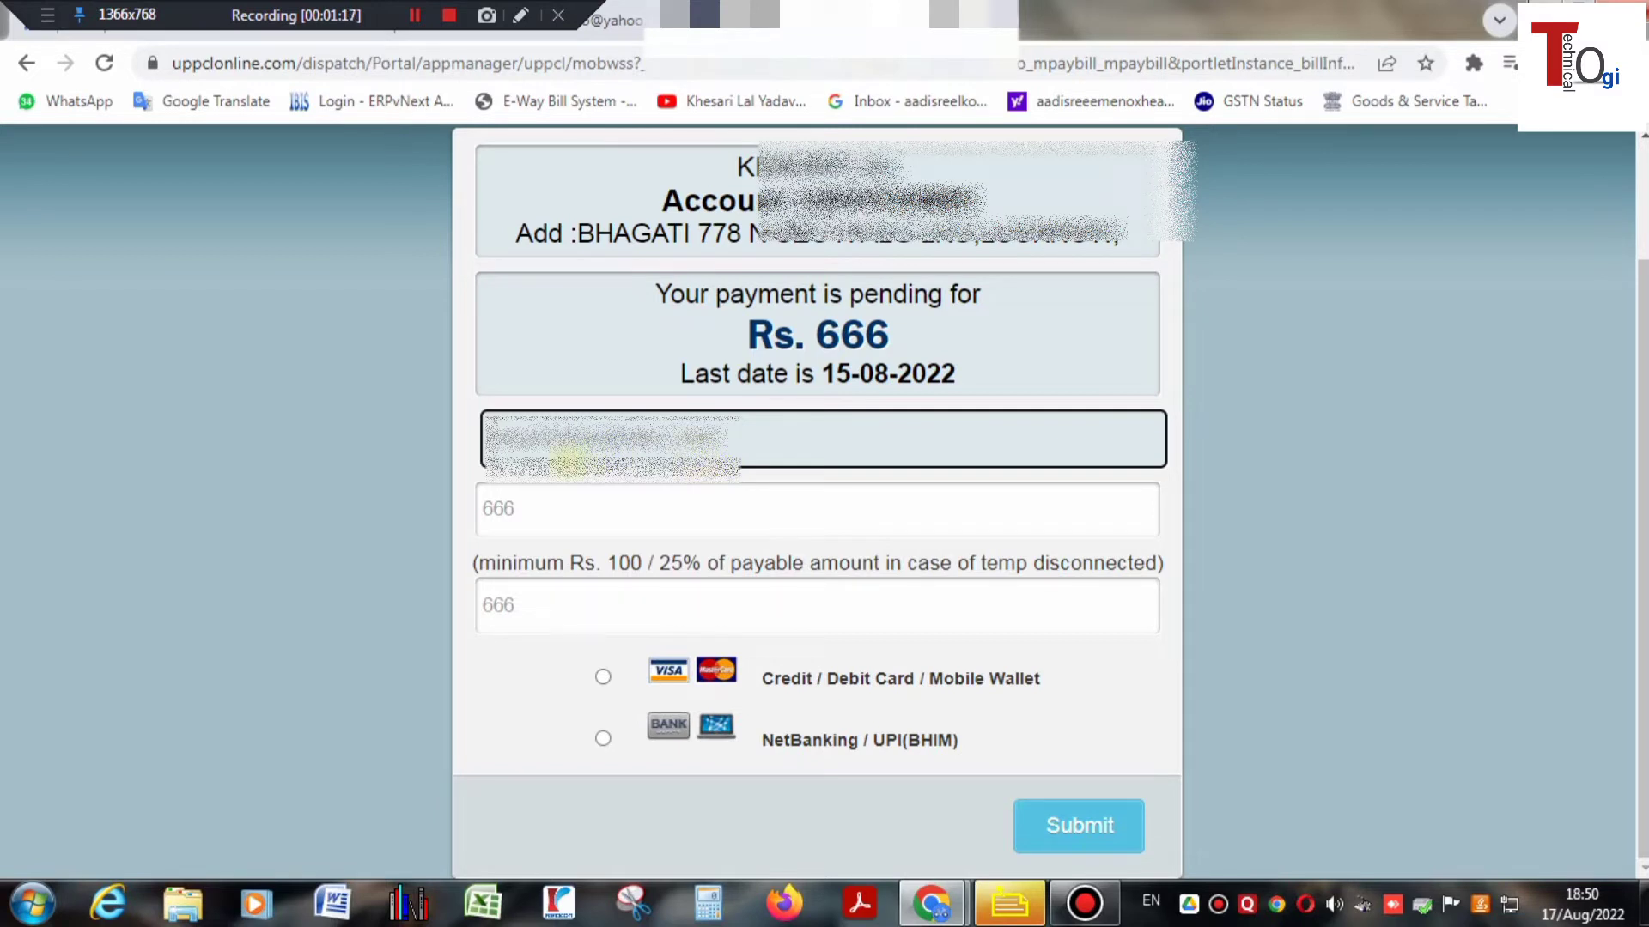
pyautogui.moveTo(728, 438); pyautogui.dragTo(302, 466)
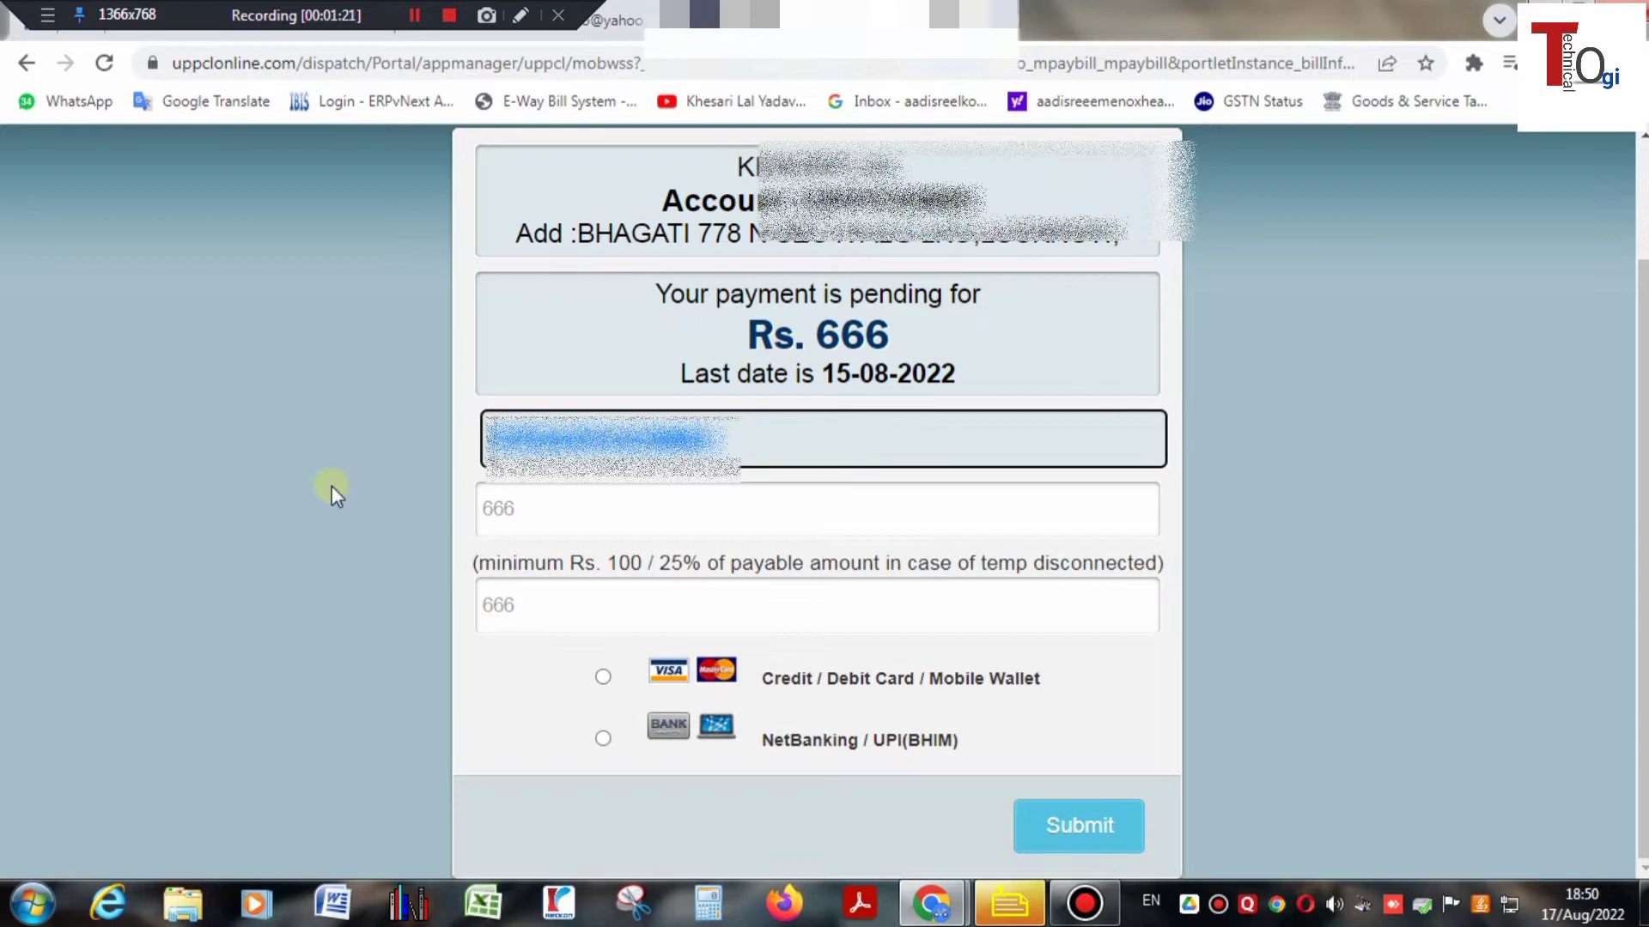
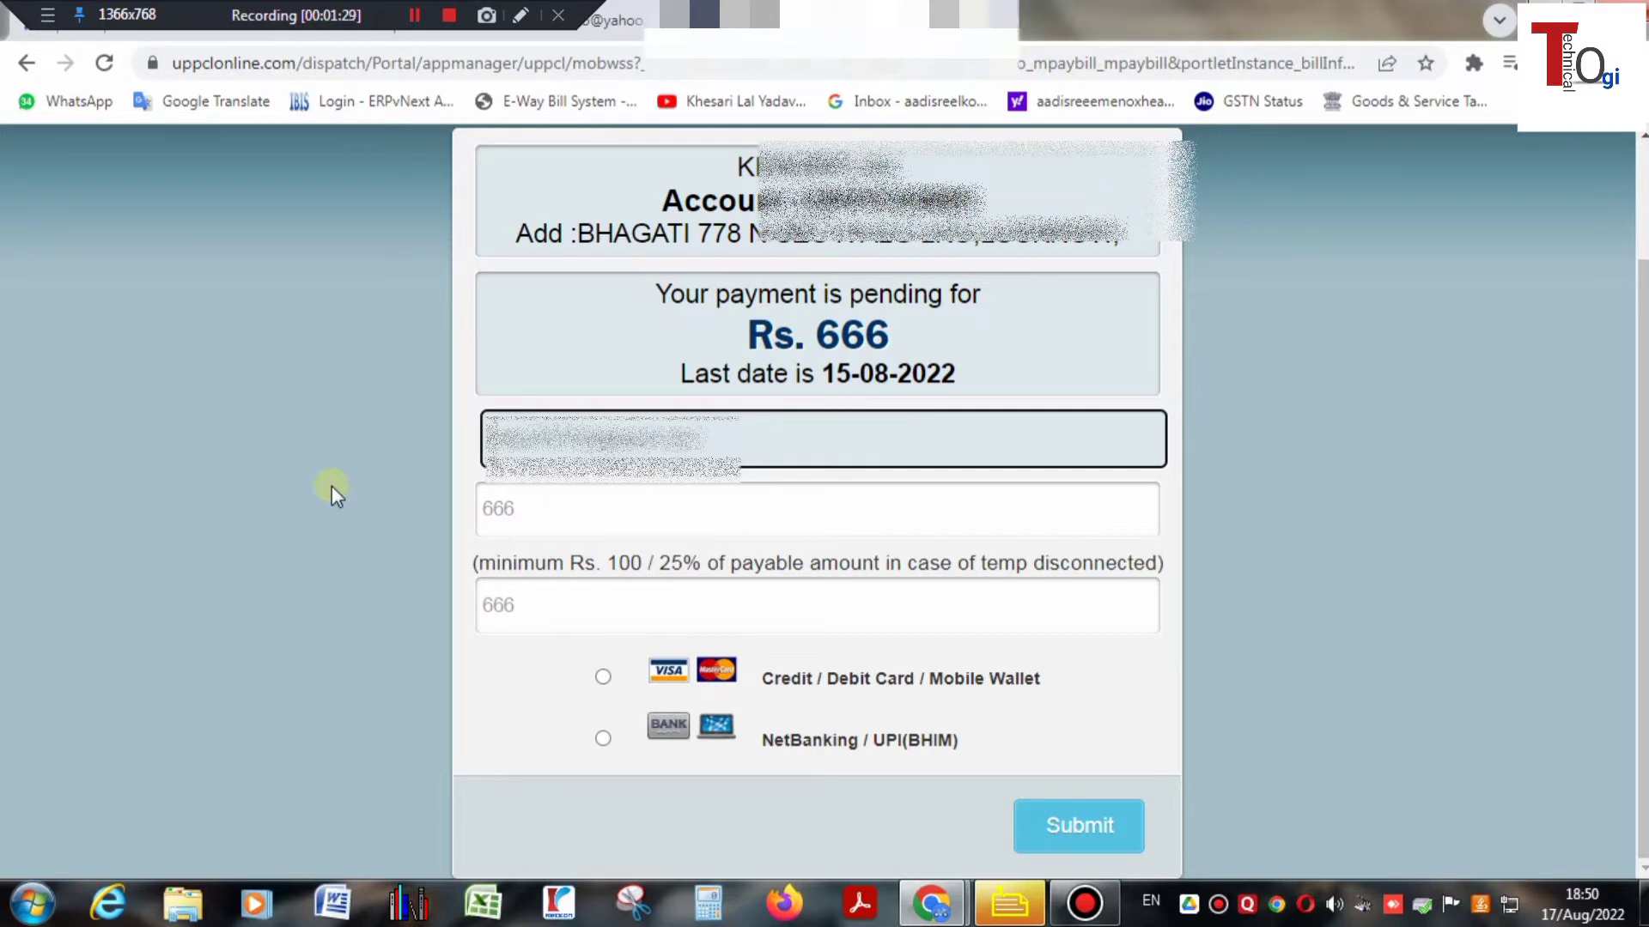
# - Confirm both amount fields show 666 and choose Credit / Debit Card / Mobile Wallet
pyautogui.click(537, 525)
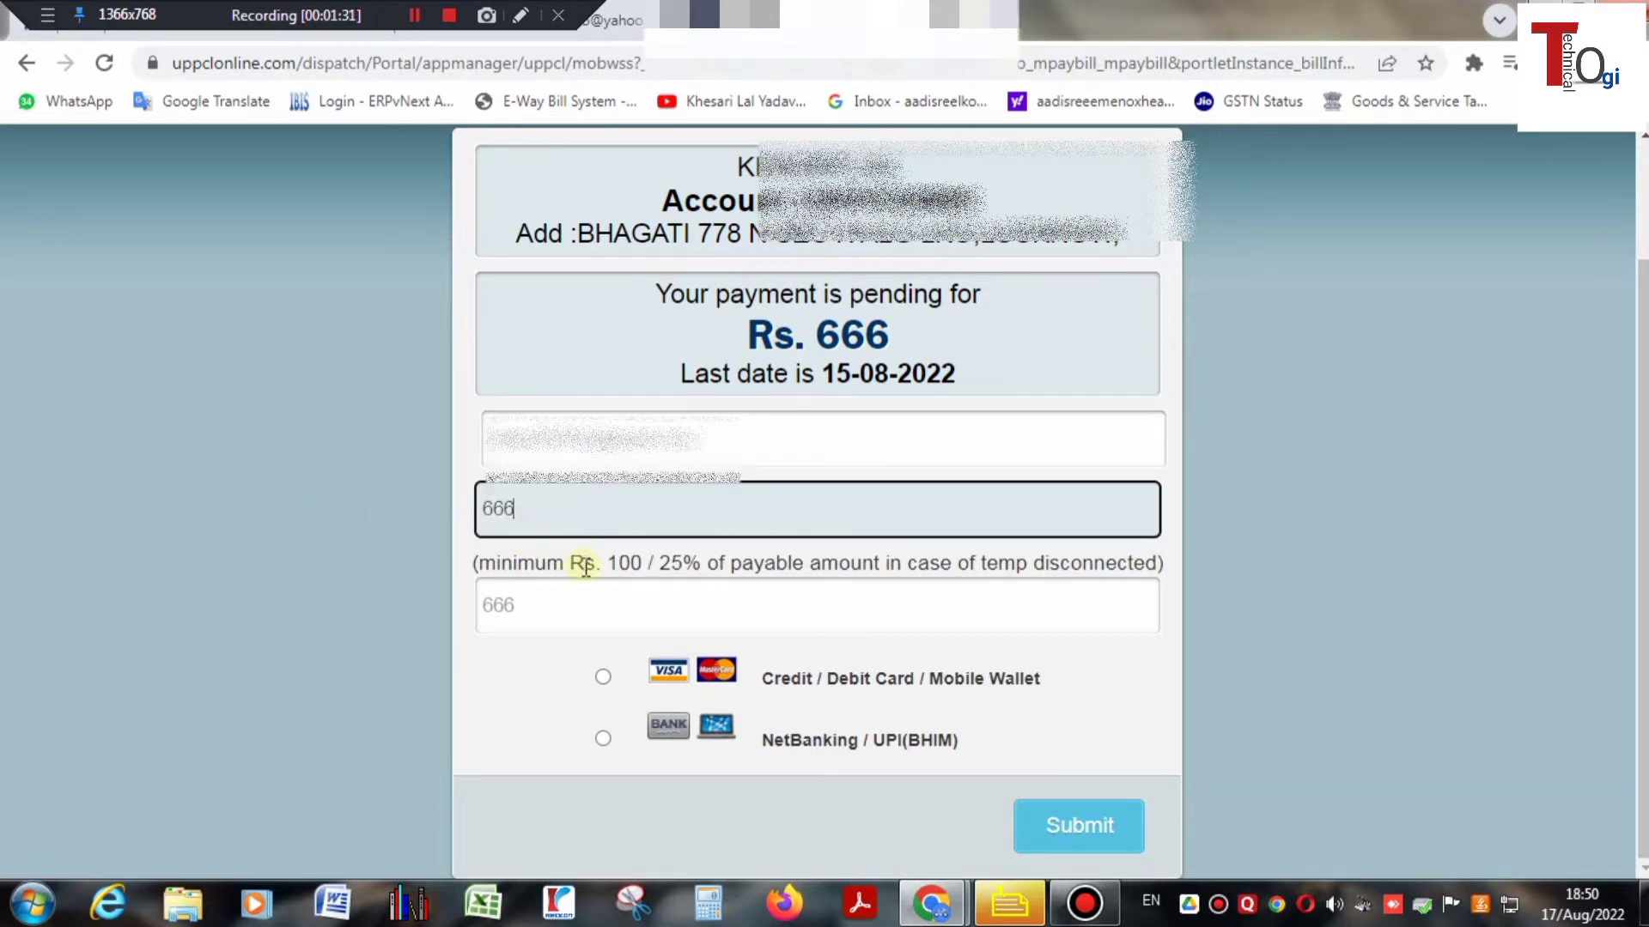
pyautogui.click(554, 620)
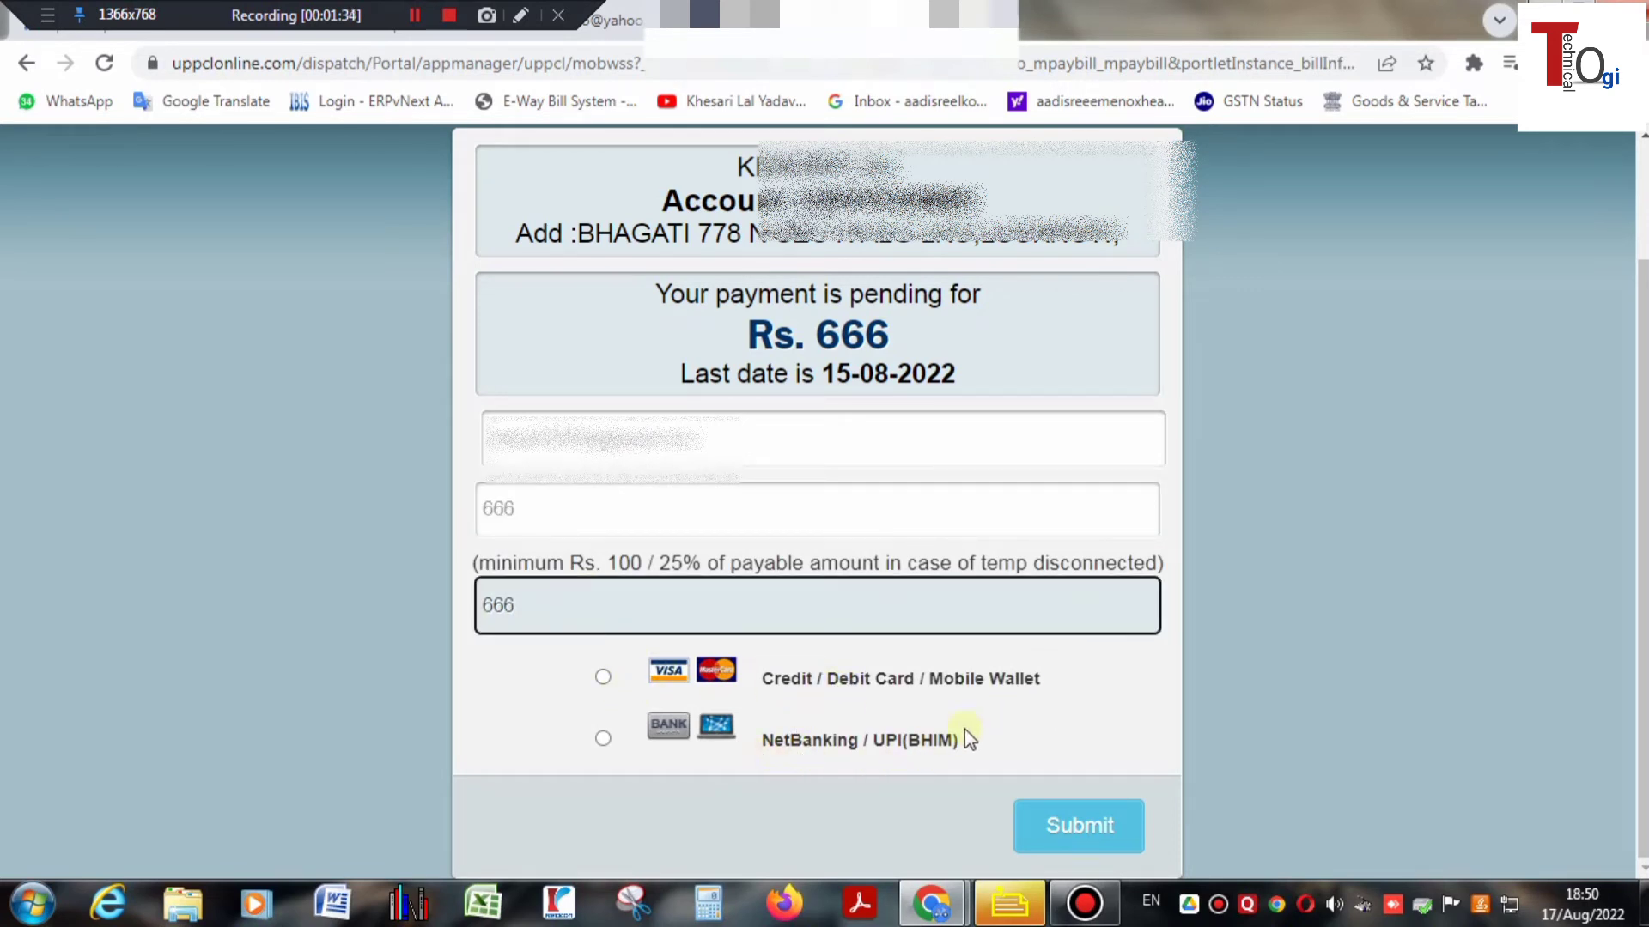
pyautogui.click(603, 677)
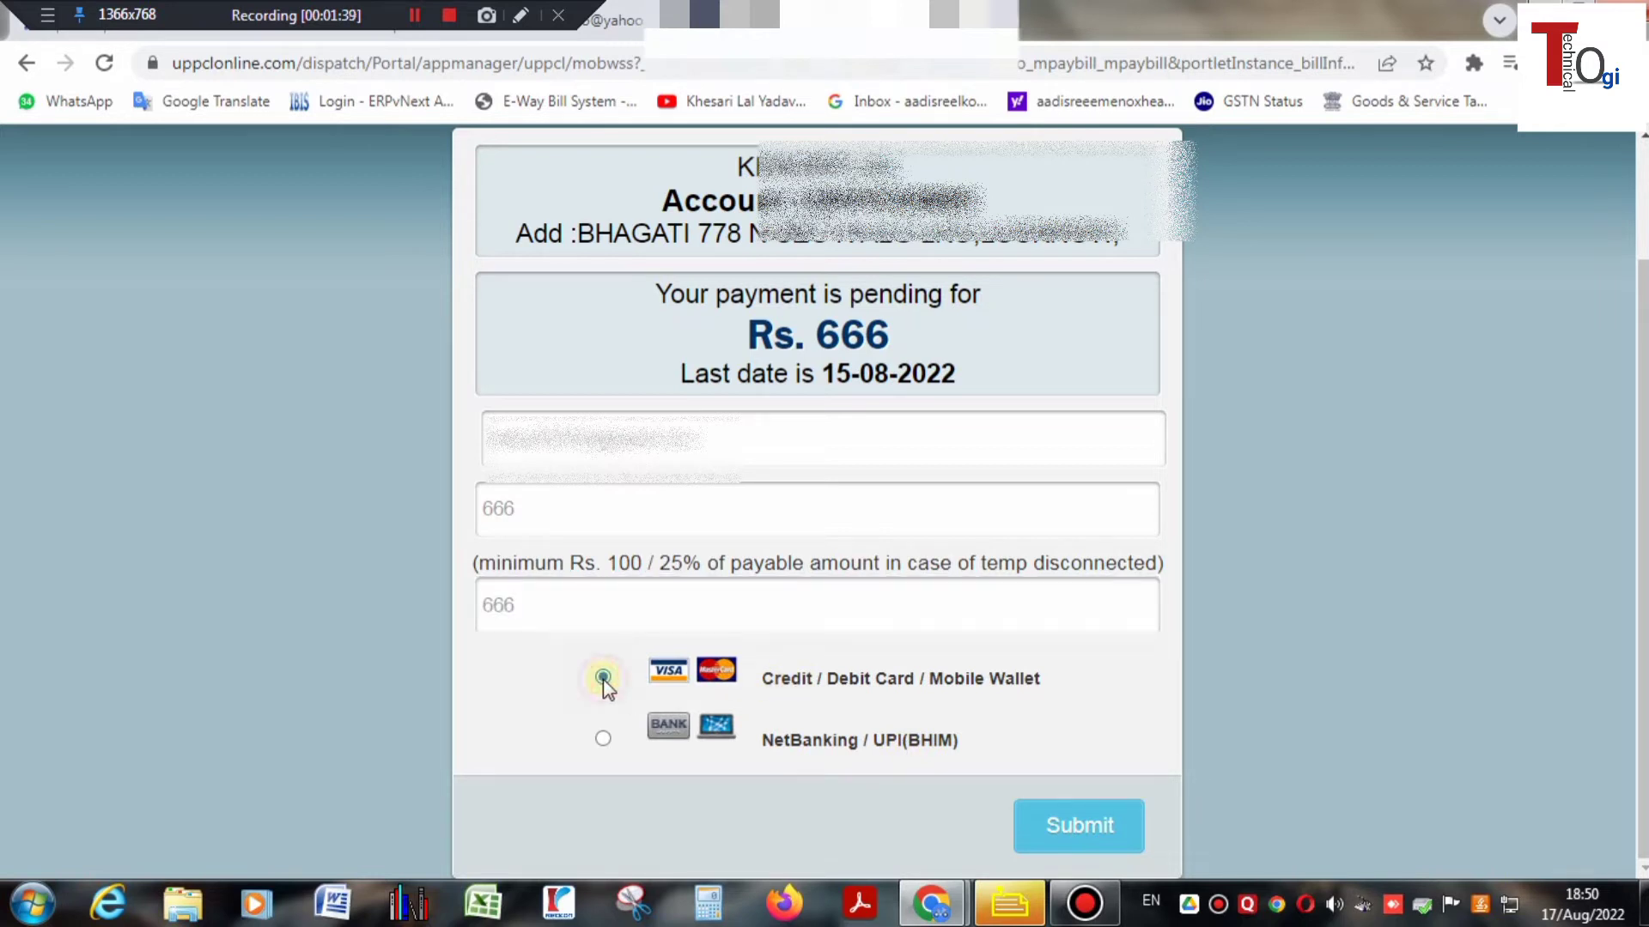
# - Submit the ₹666 UPPCL payment form to reach the BillDesk gateway
pyautogui.click(1077, 826)
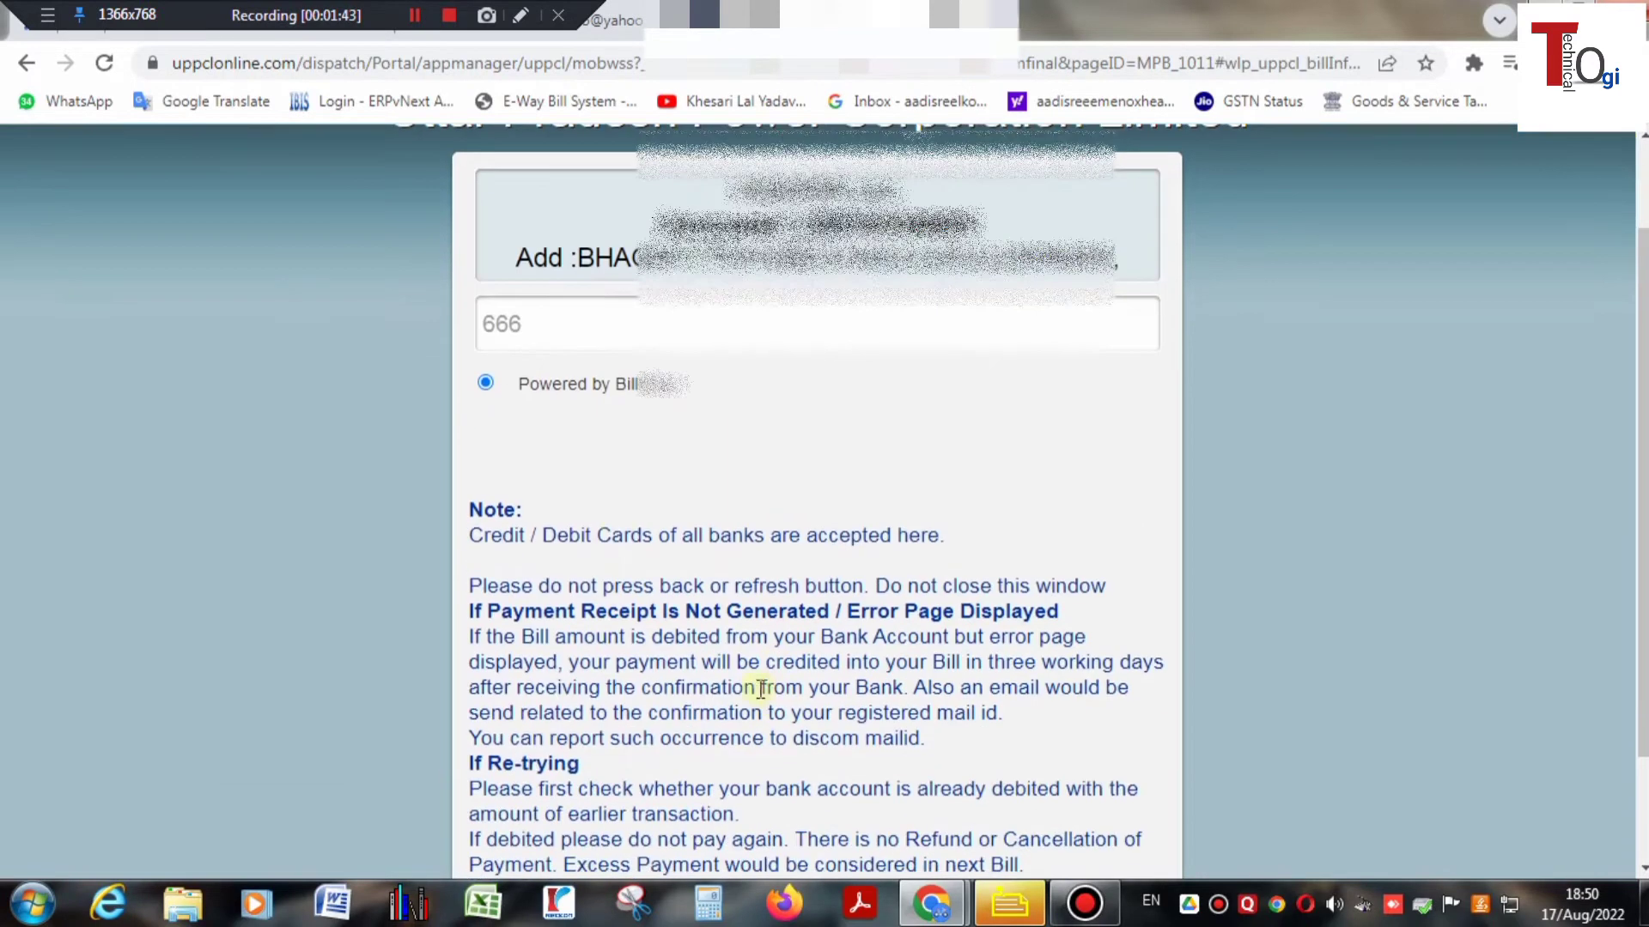
pyautogui.scroll(-1, 827, 626)
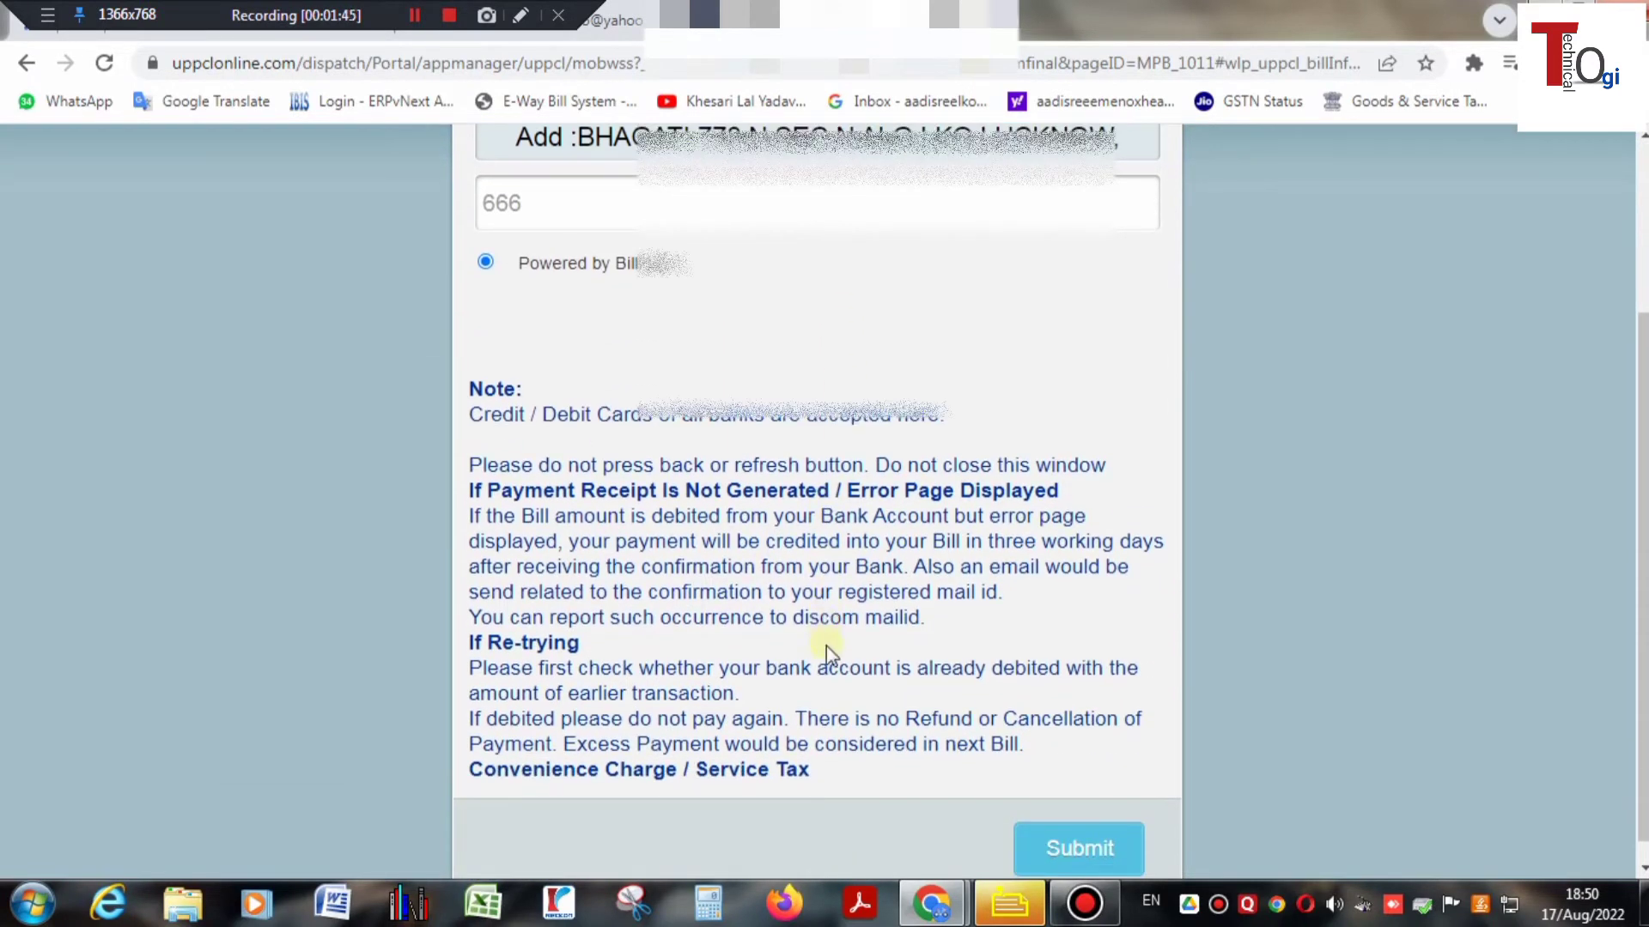
pyautogui.click(1069, 855)
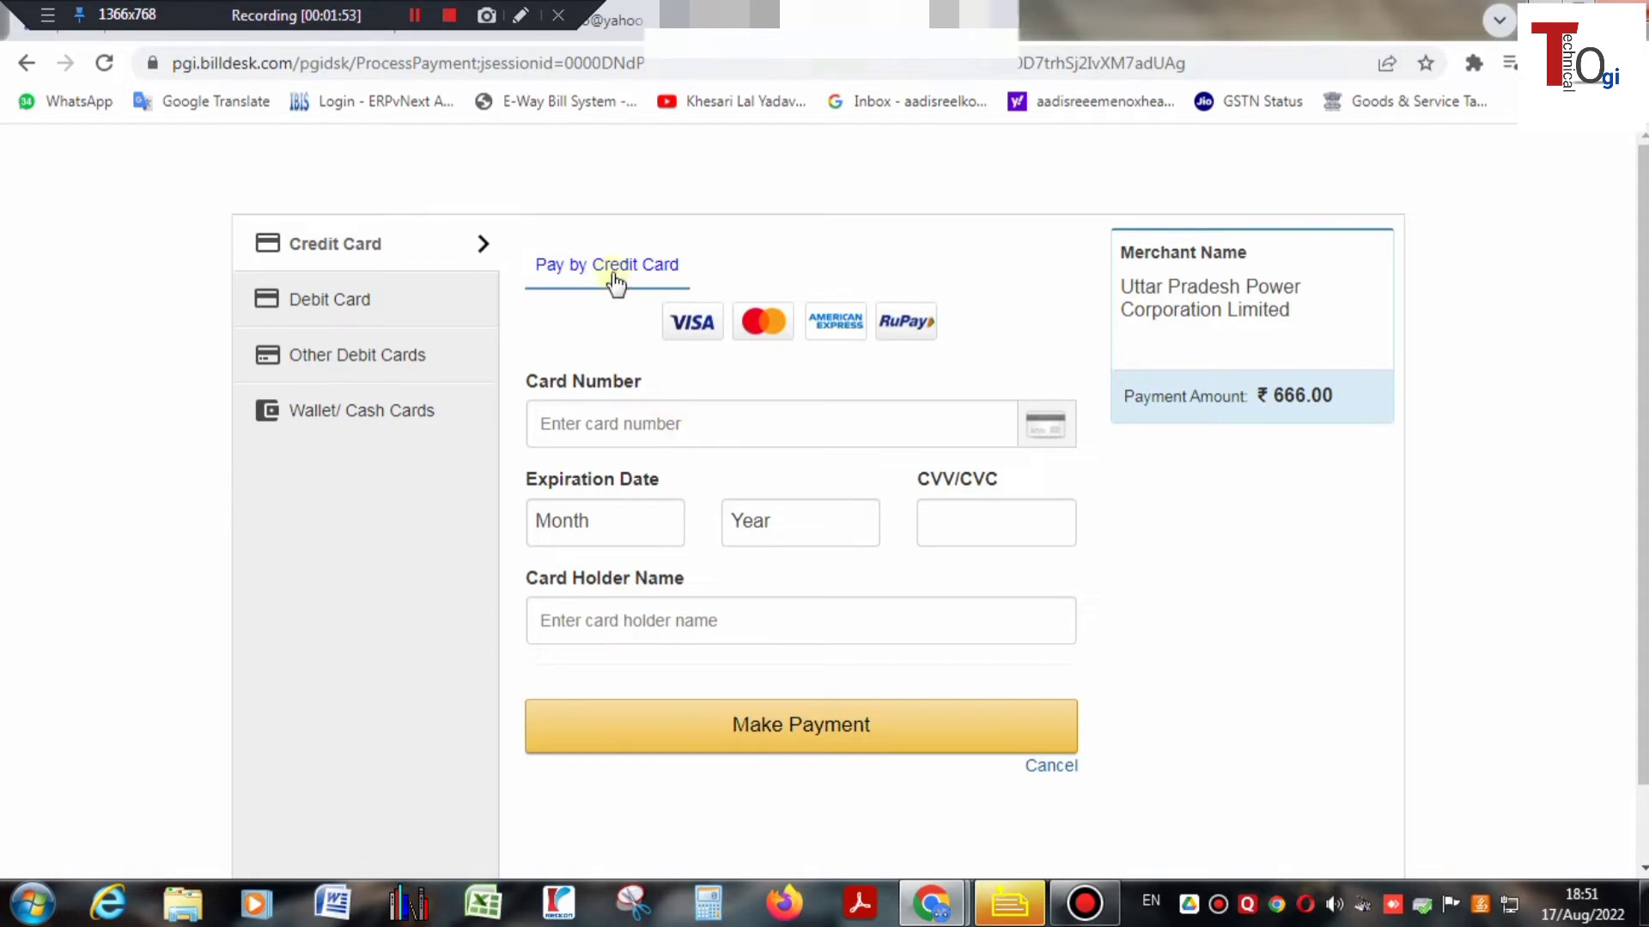
# - Choose Debit Card, enter the card number, and select the card's expiry month and year
pyautogui.click(332, 305)
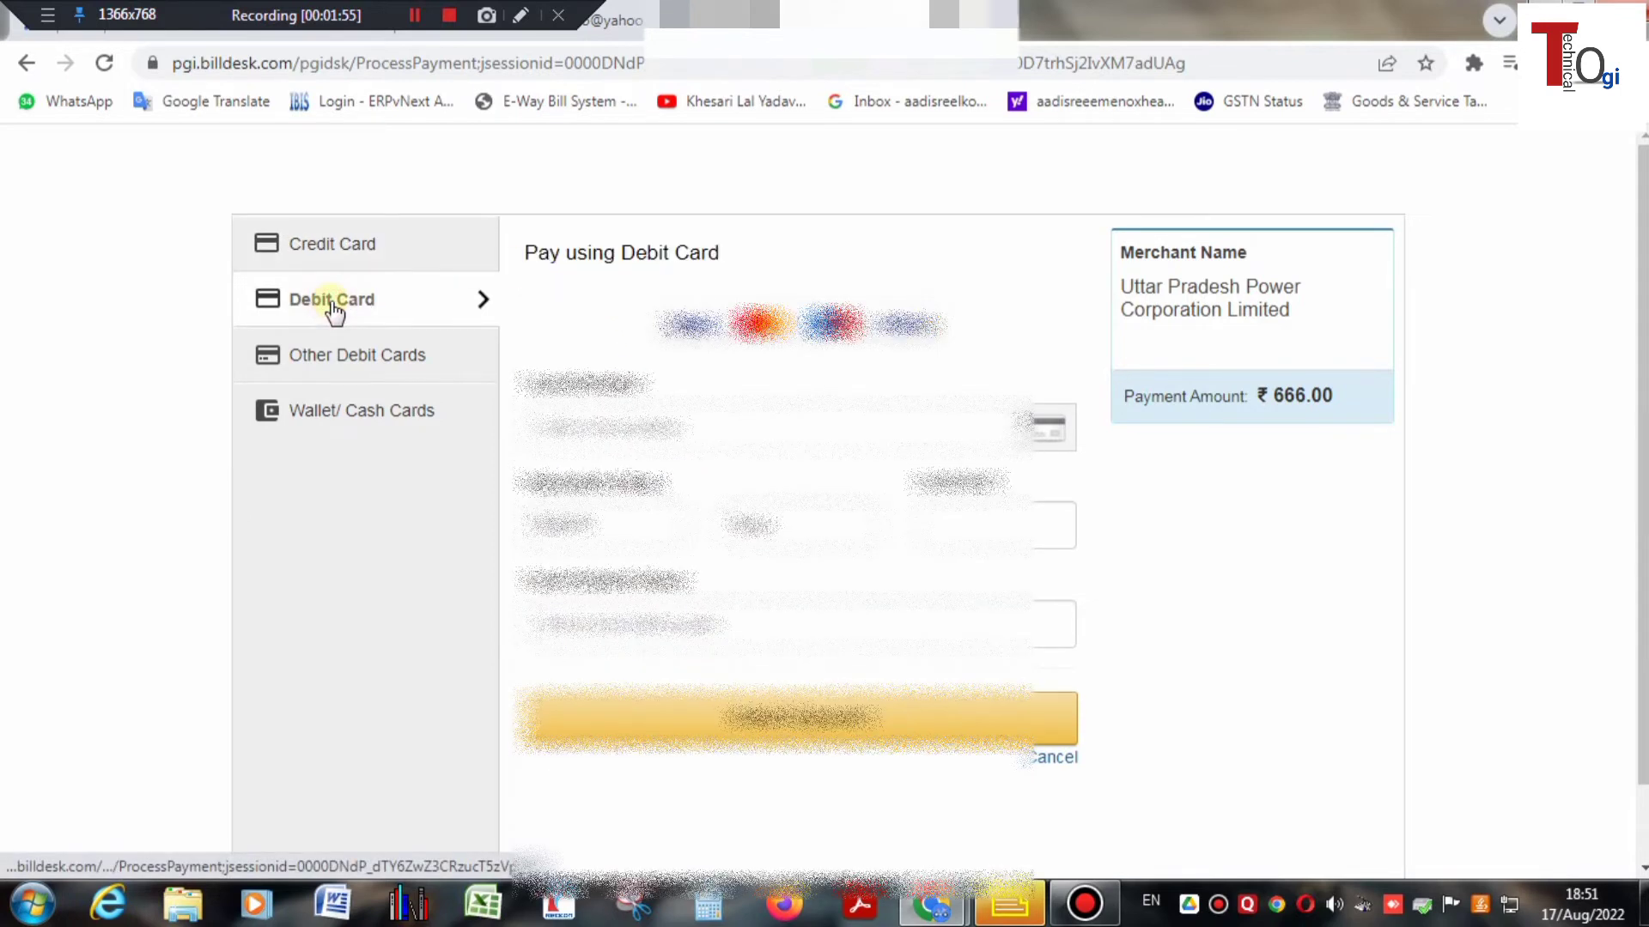
pyautogui.click(572, 425)
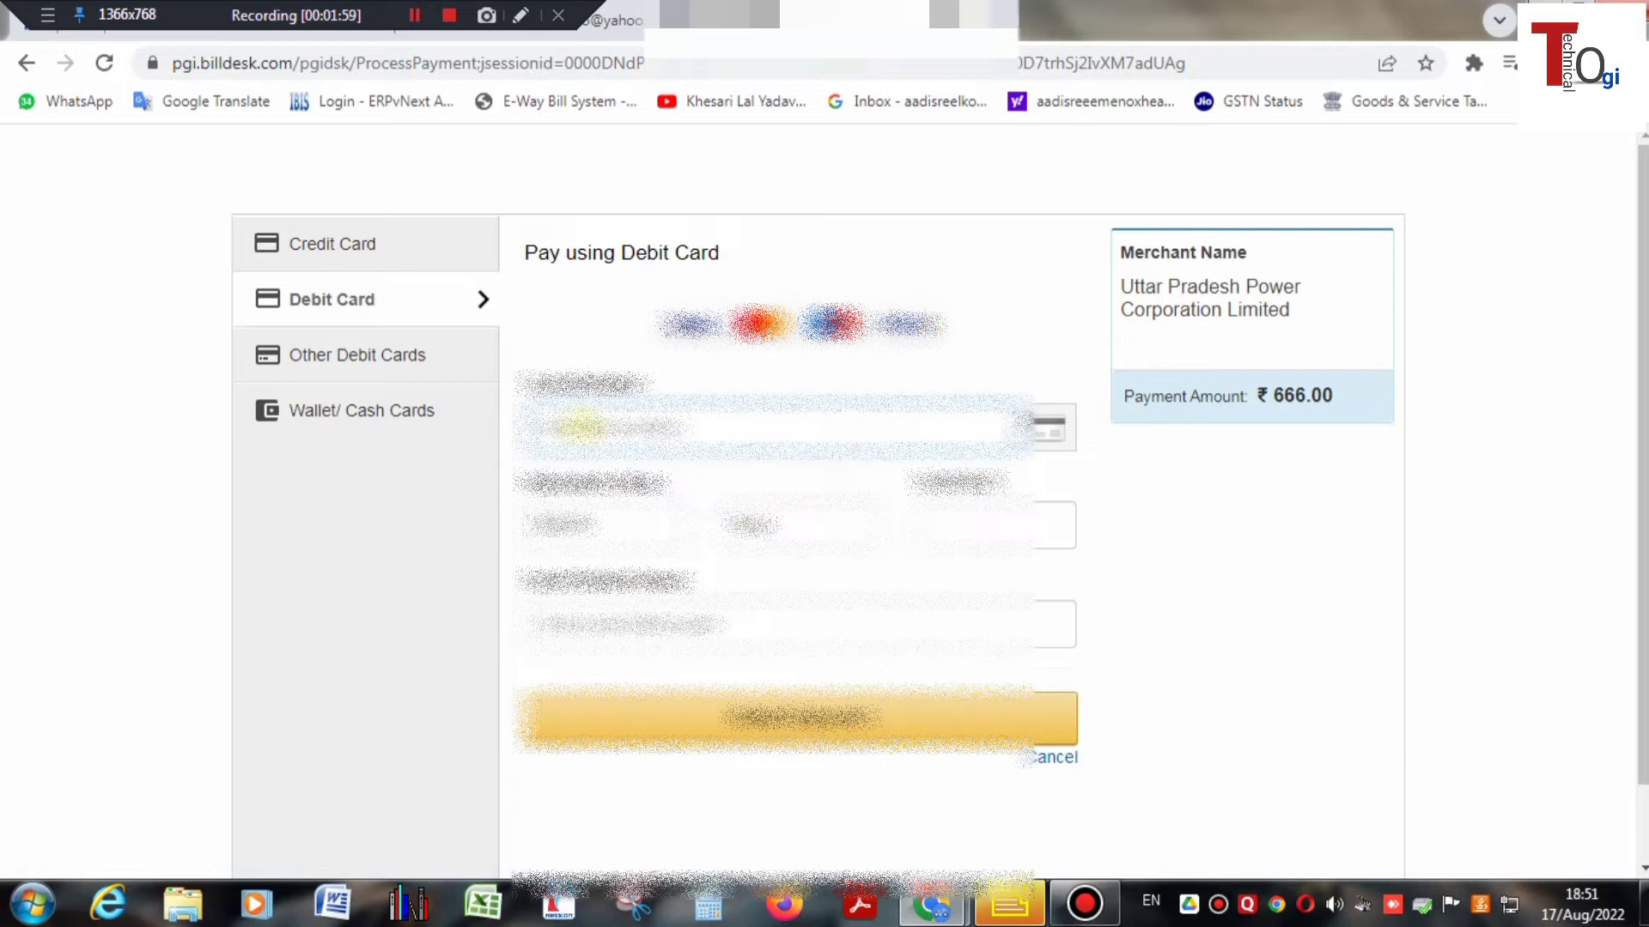
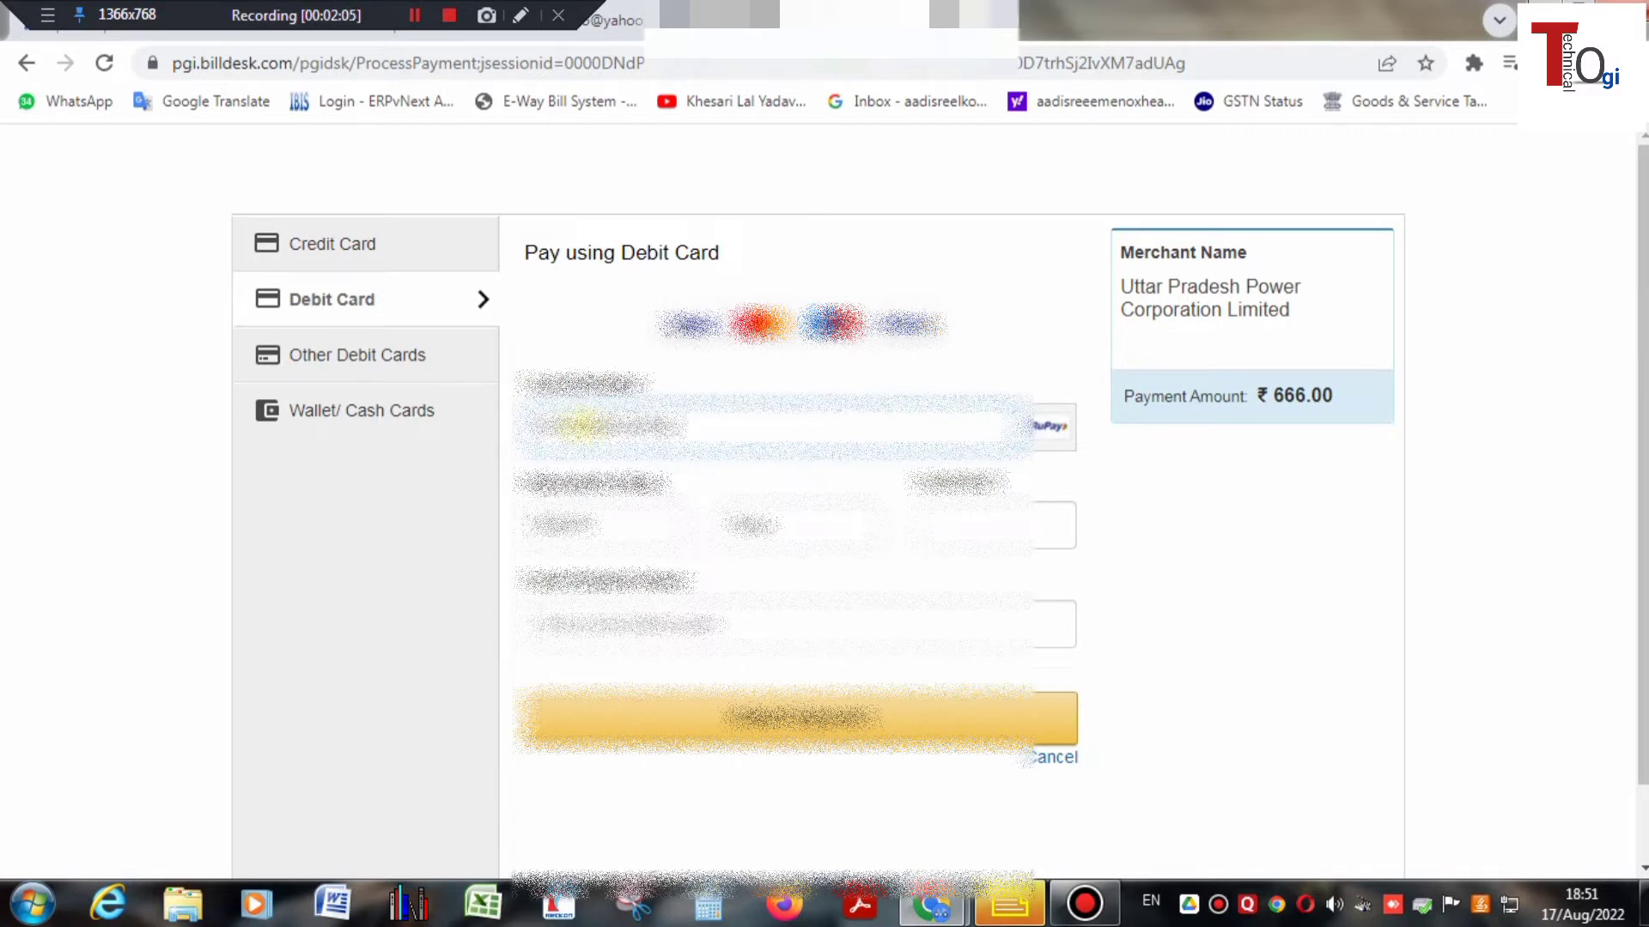
pyautogui.click(606, 539)
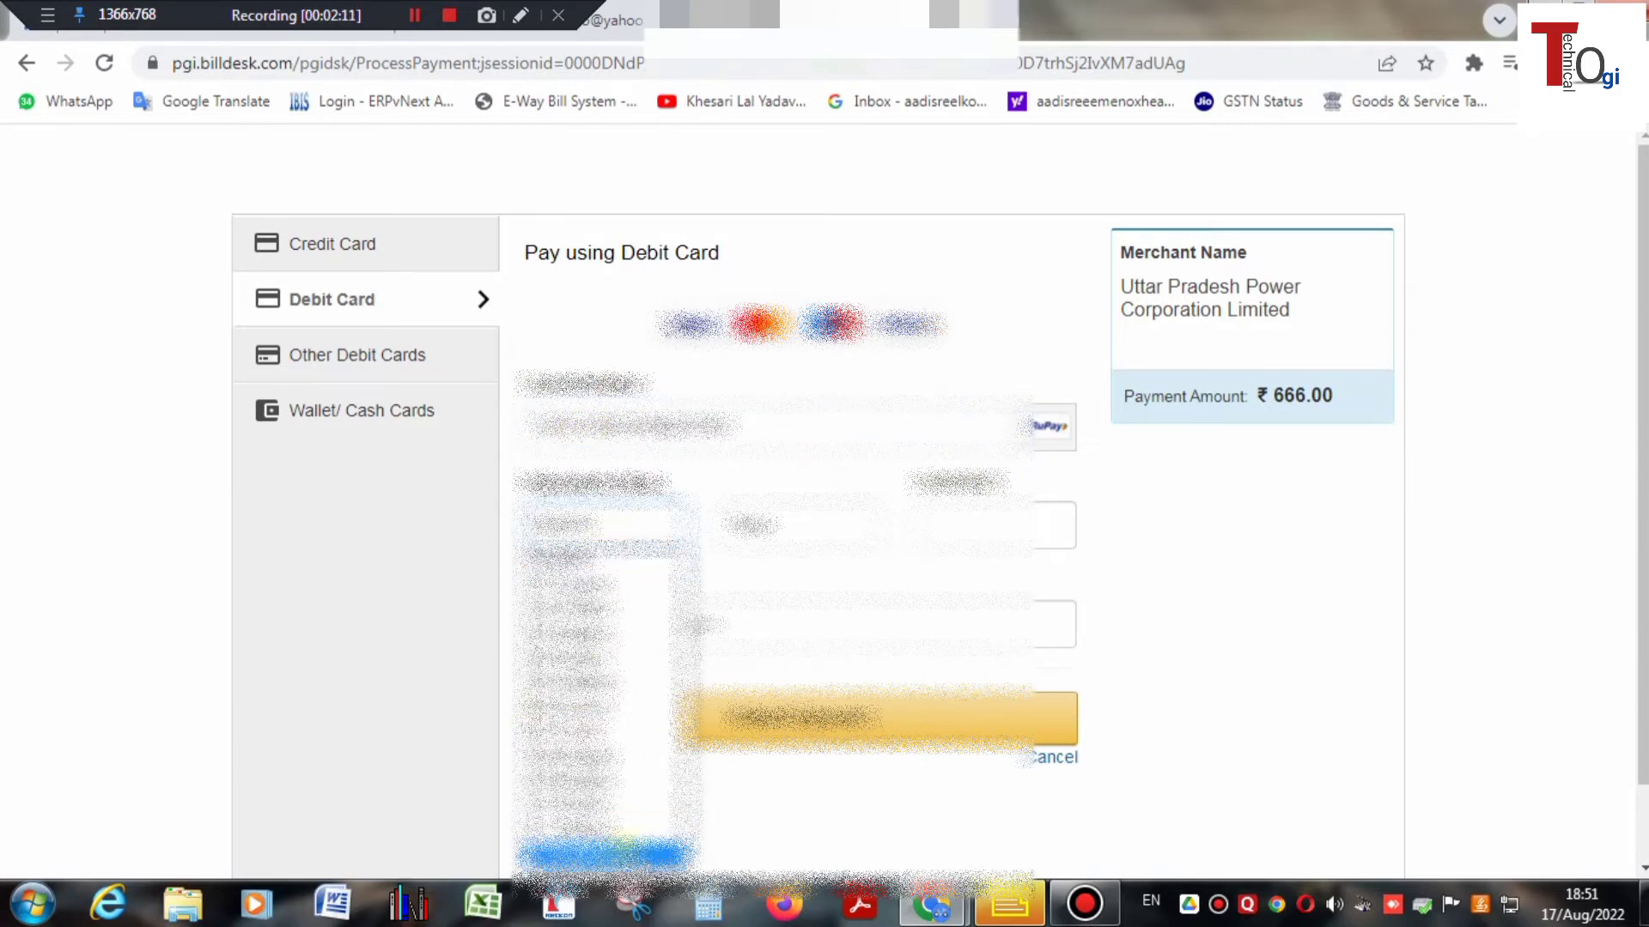
pyautogui.click(606, 841)
pyautogui.click(794, 536)
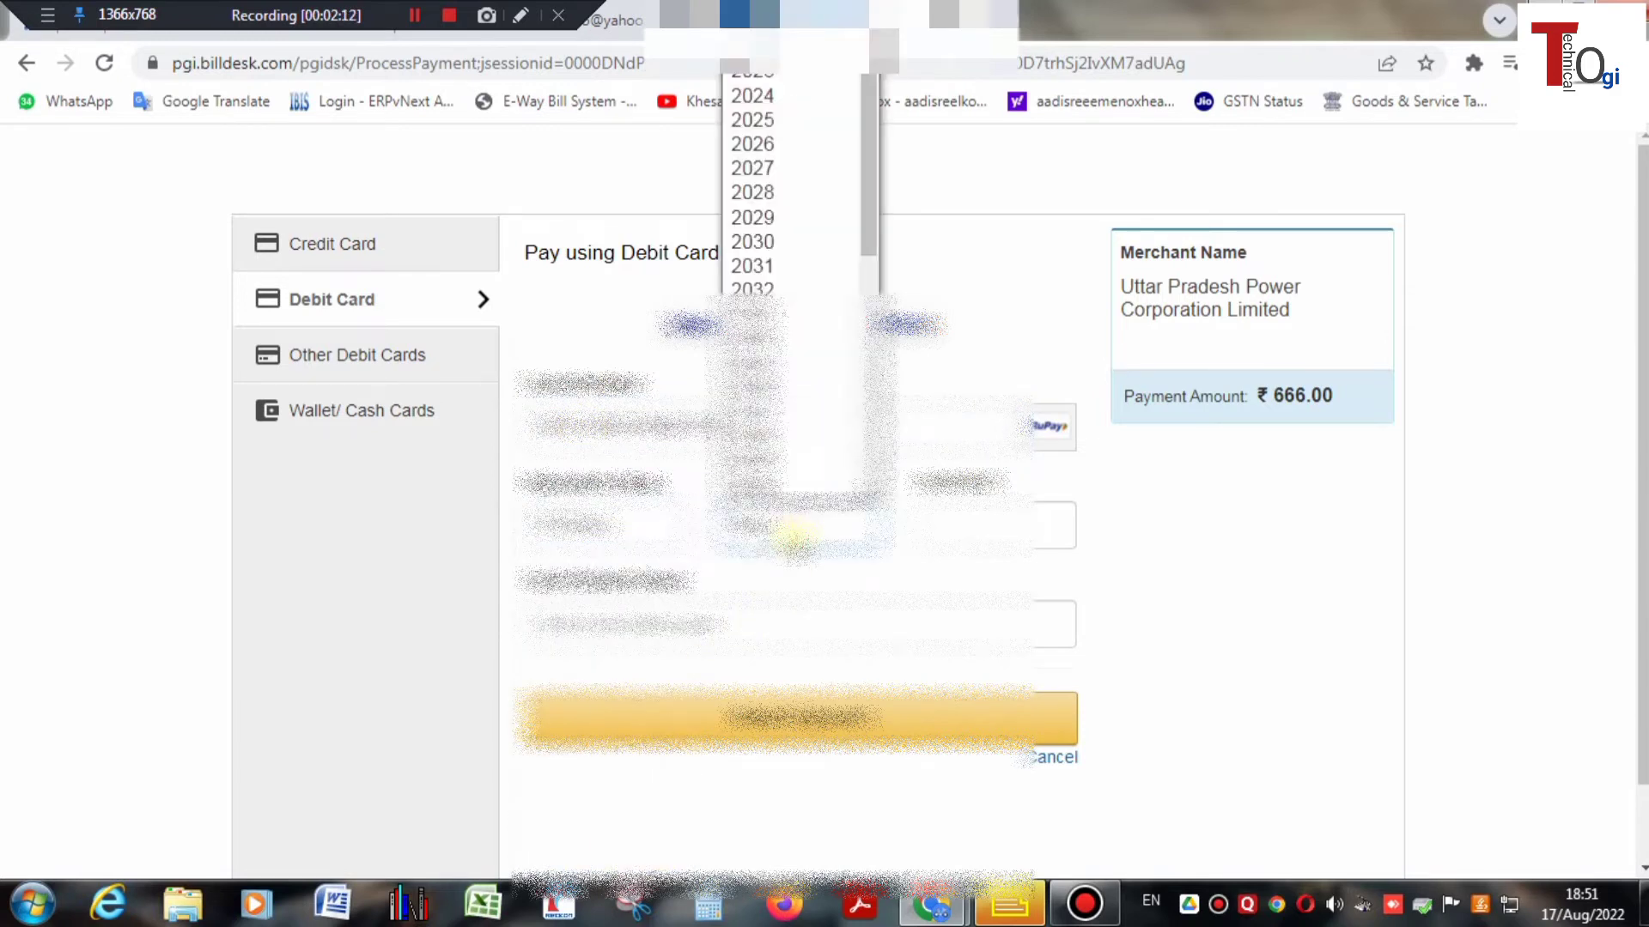
pyautogui.scroll(-1, 806, 211)
pyautogui.scroll(1, 797, 189)
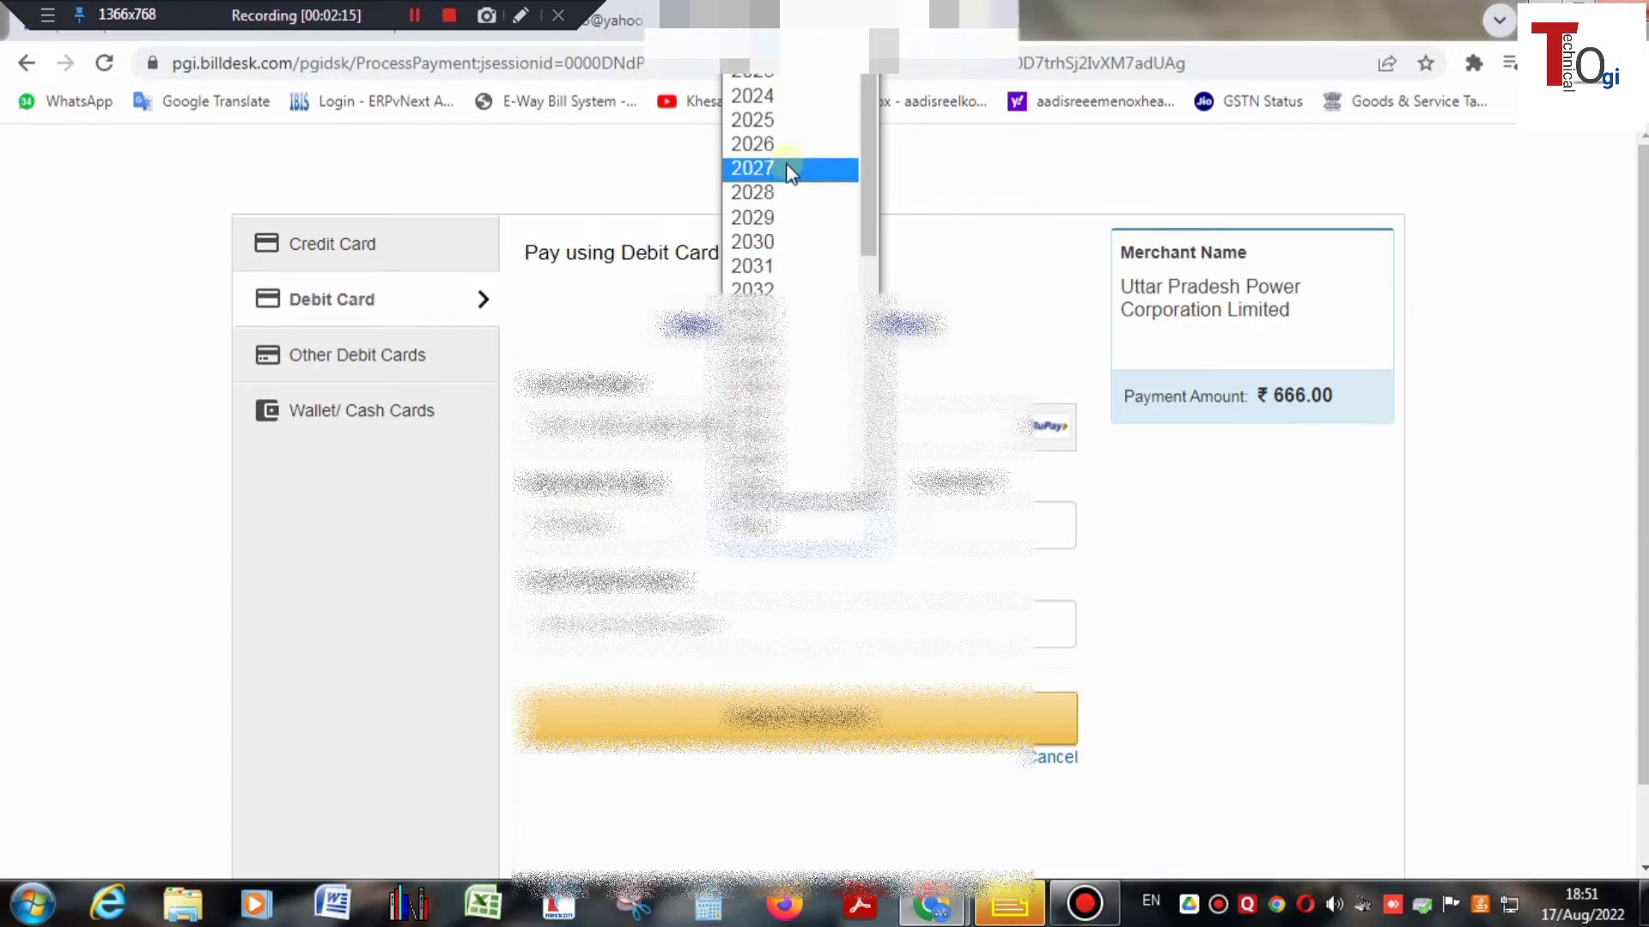
pyautogui.click(778, 128)
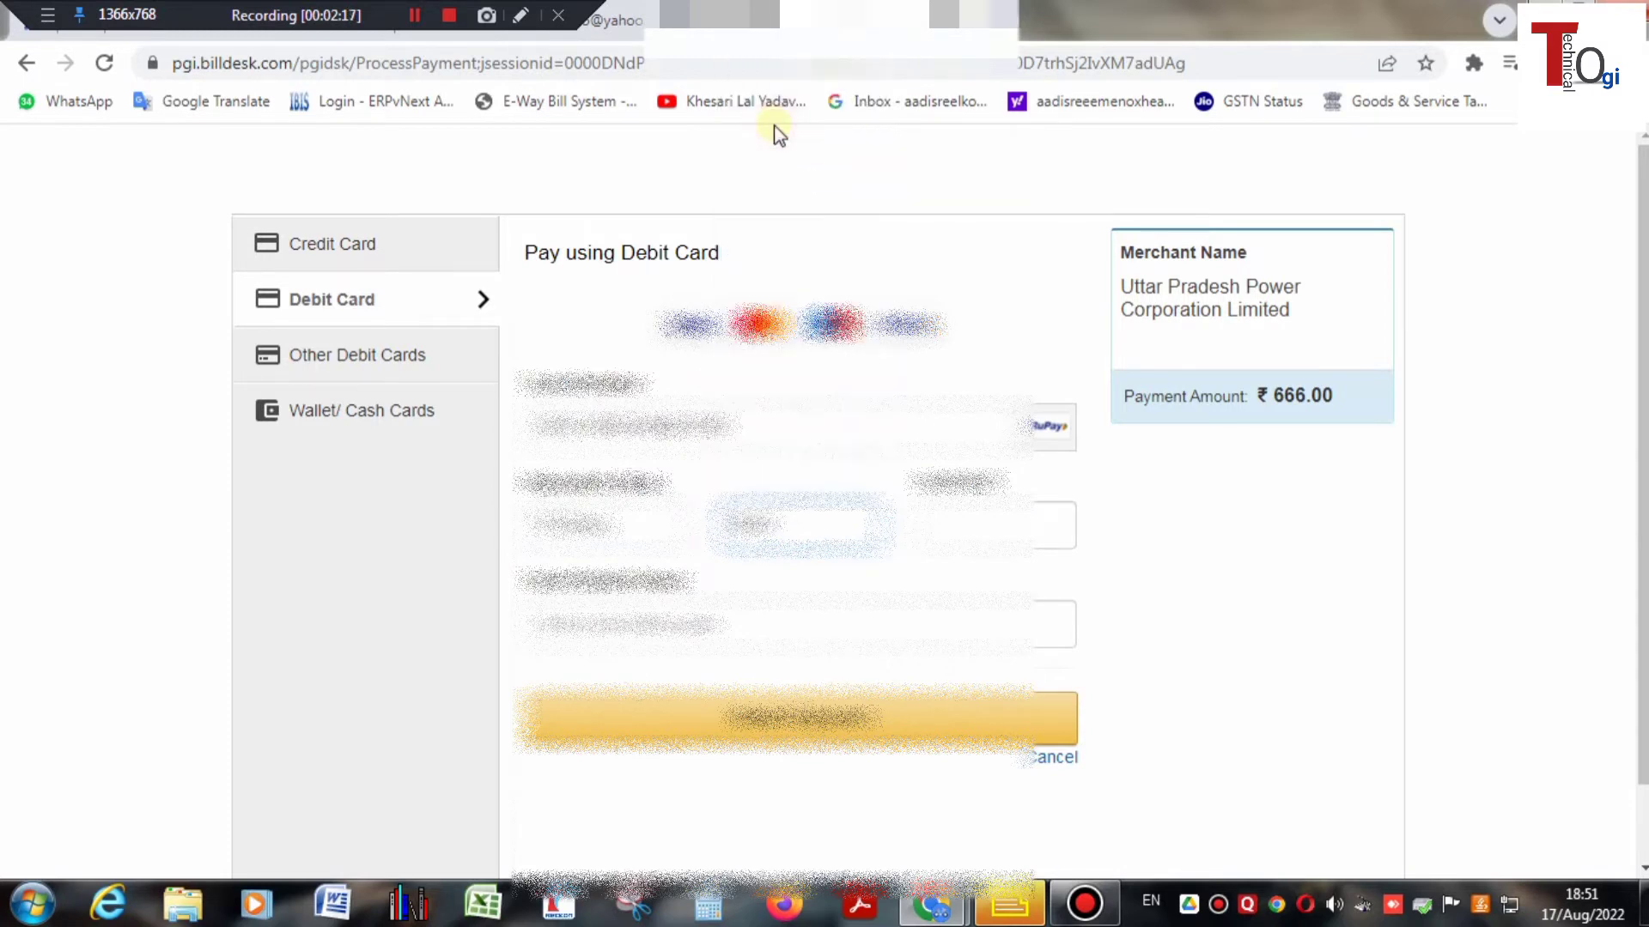
# - Enter the card's CVV and the cardholder's name, then make the ₹666 payment
pyautogui.click(960, 530)
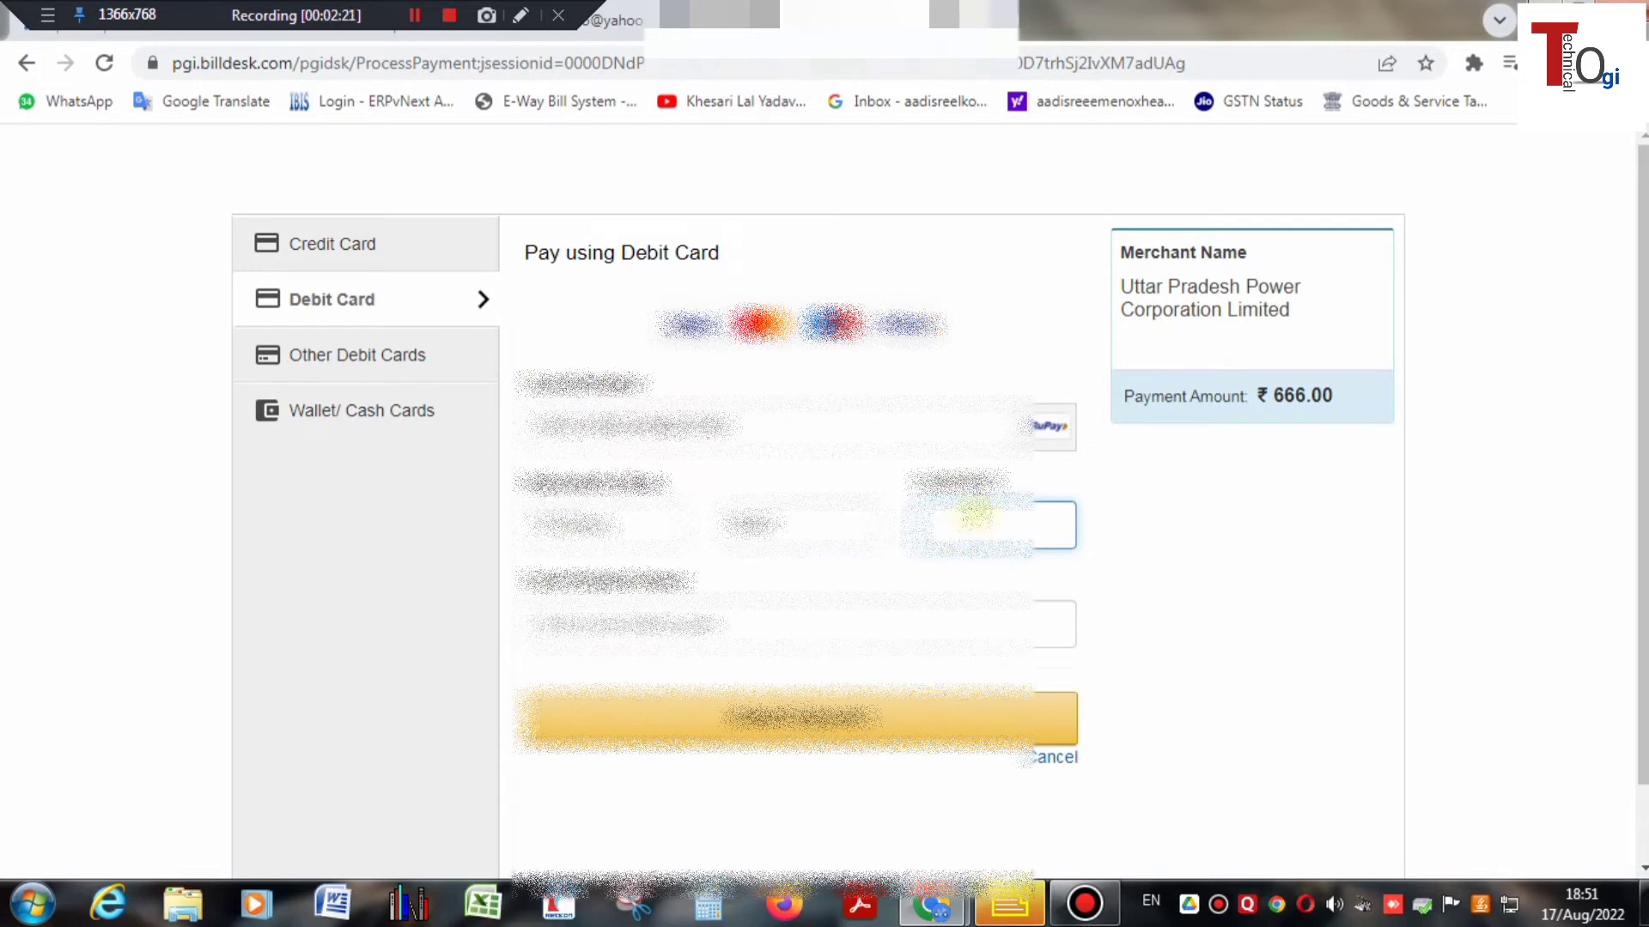
pyautogui.click(705, 631)
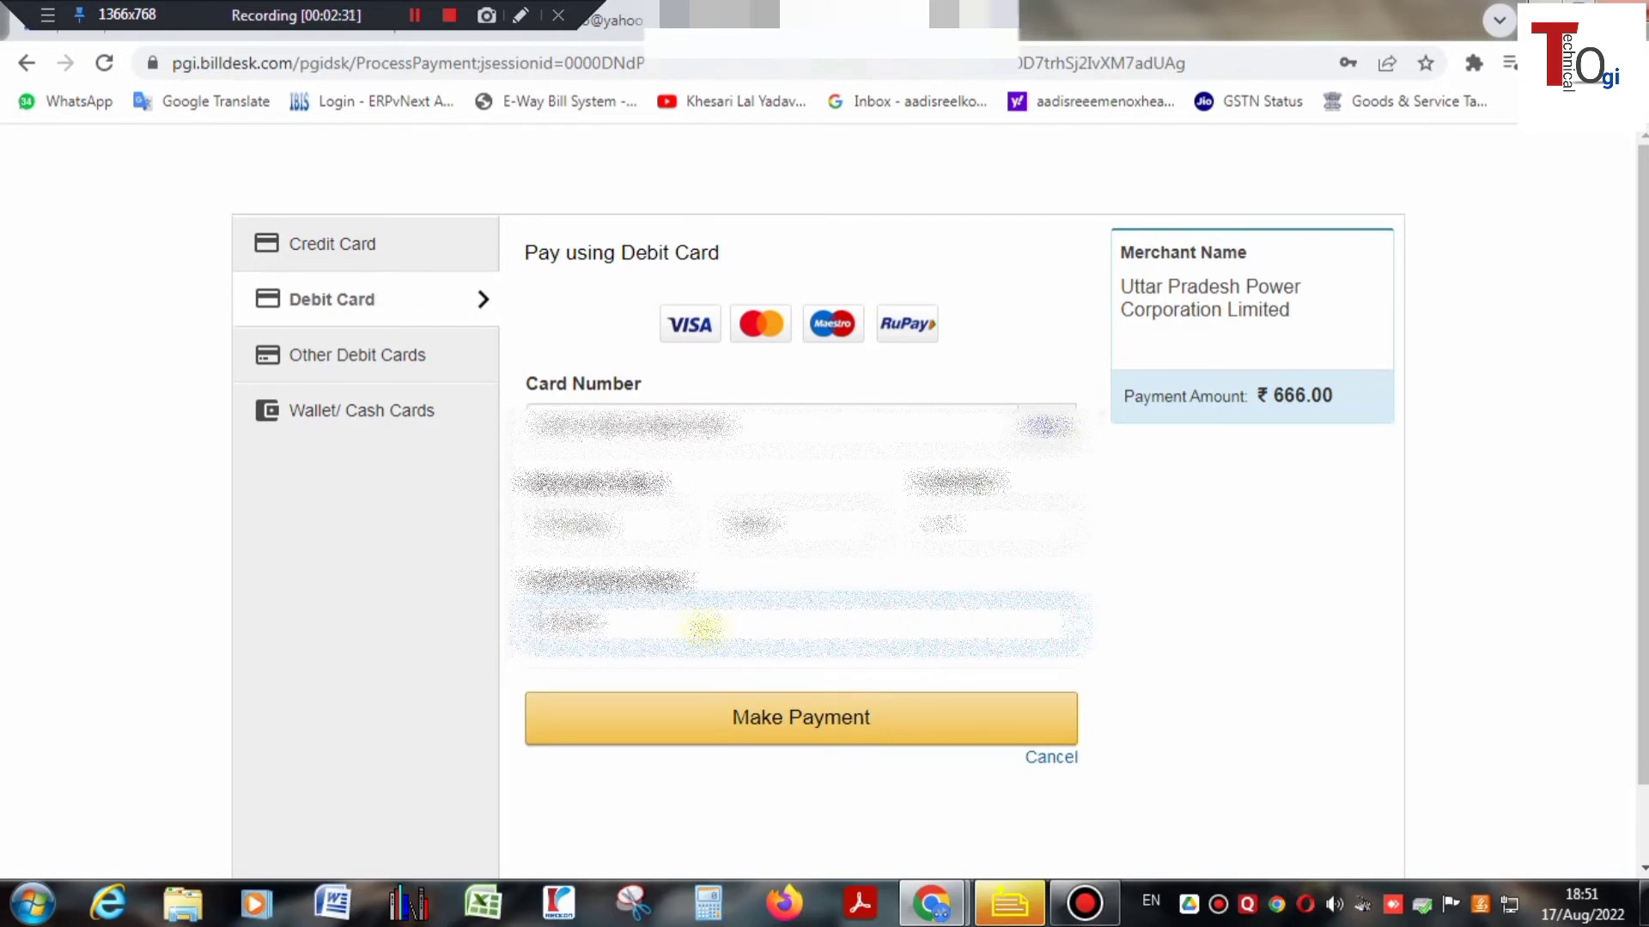
pyautogui.write('kumar')
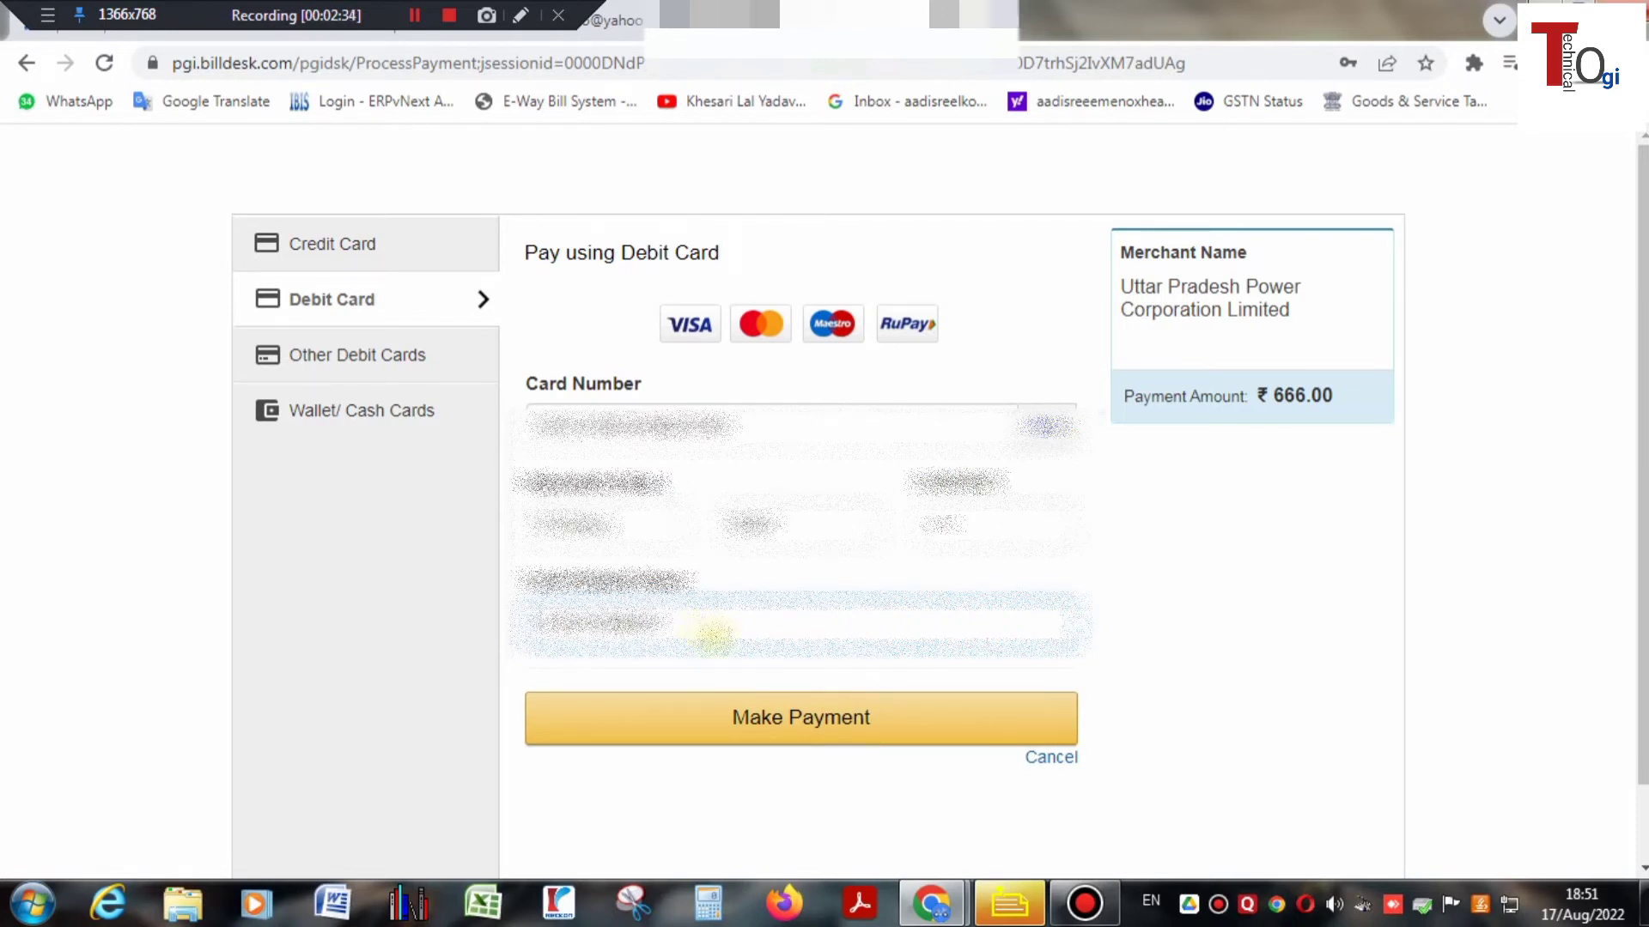
pyautogui.click(783, 732)
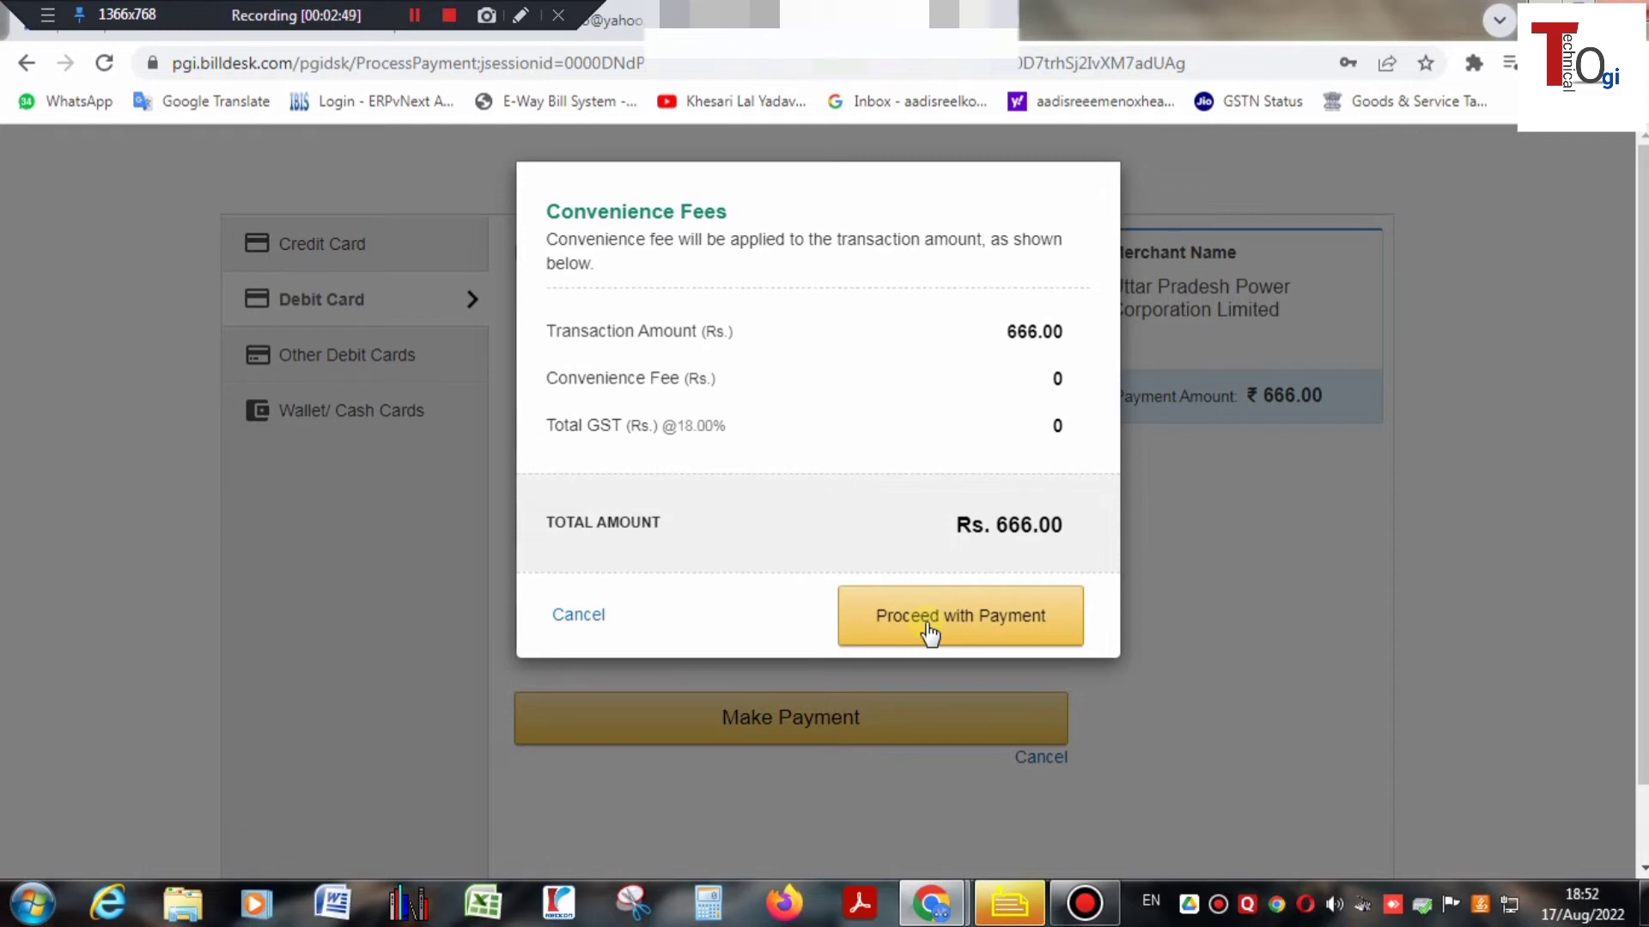
# - Accept the zero convenience fee and submit the six-digit OTP received by SMS
pyautogui.click(930, 633)
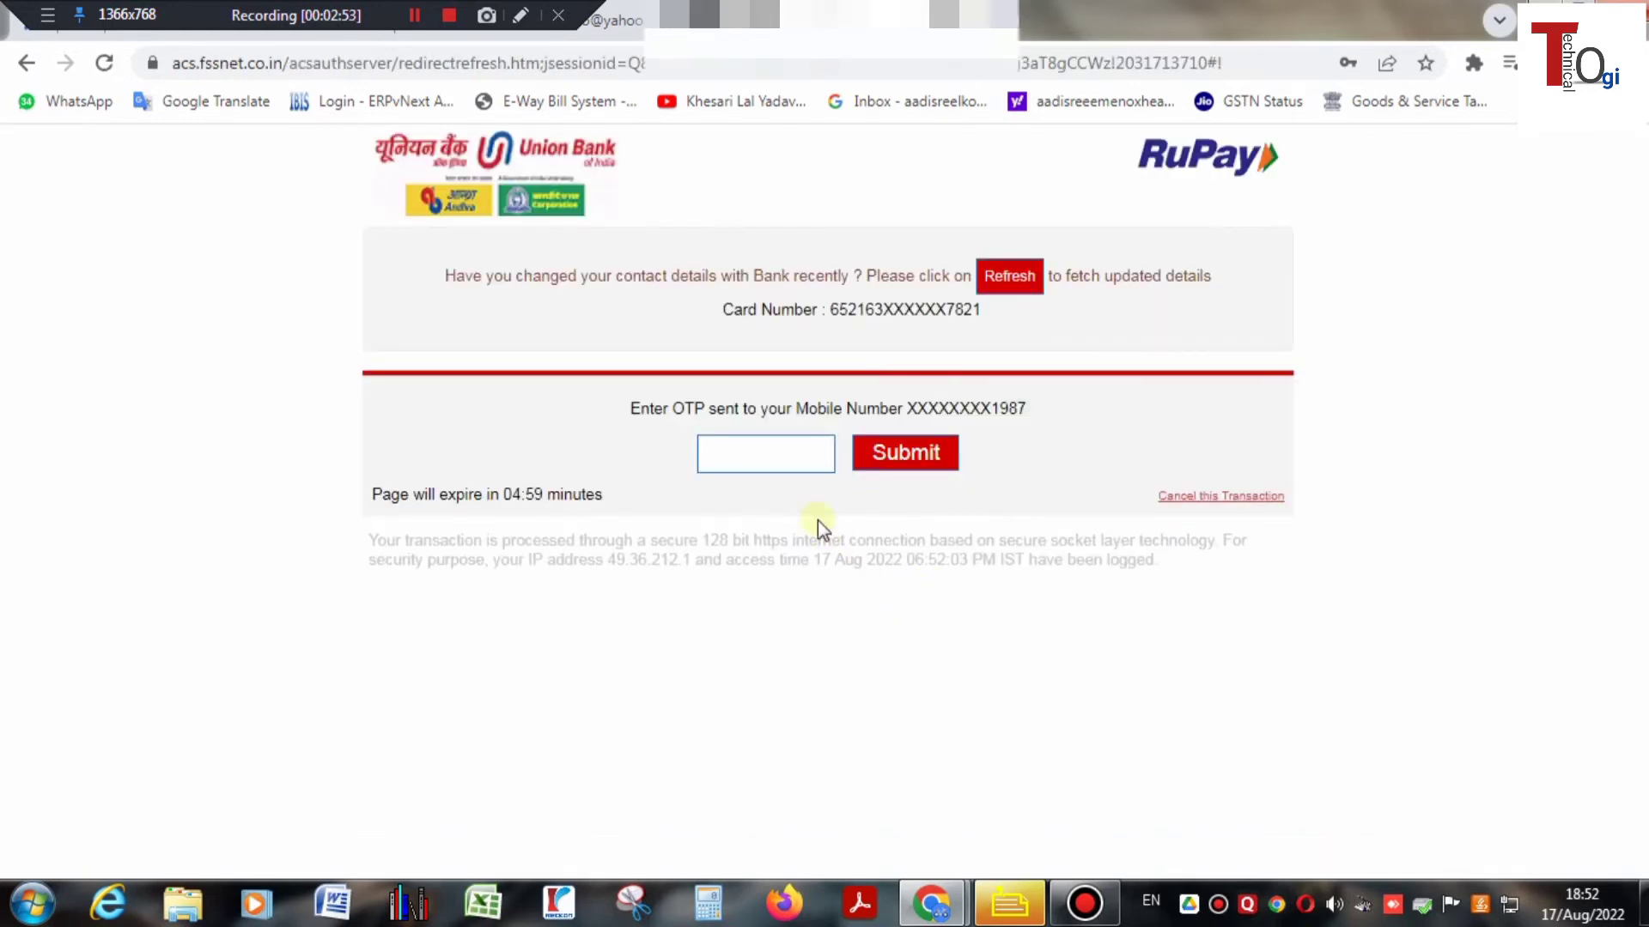
pyautogui.click(765, 456)
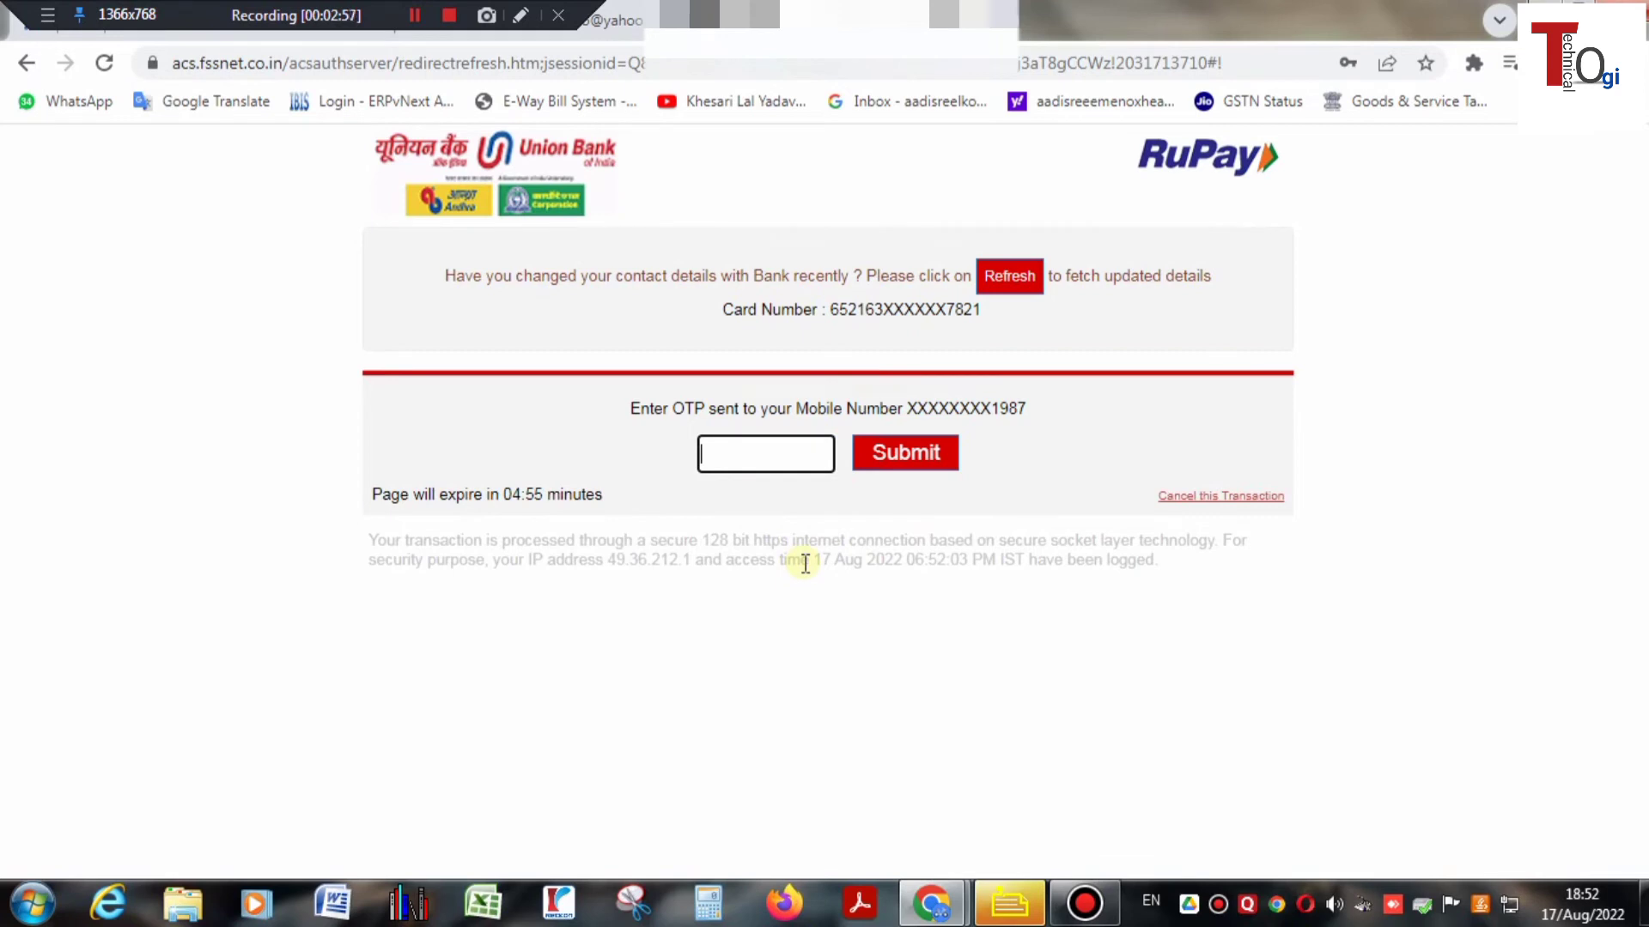
pyautogui.click(735, 466)
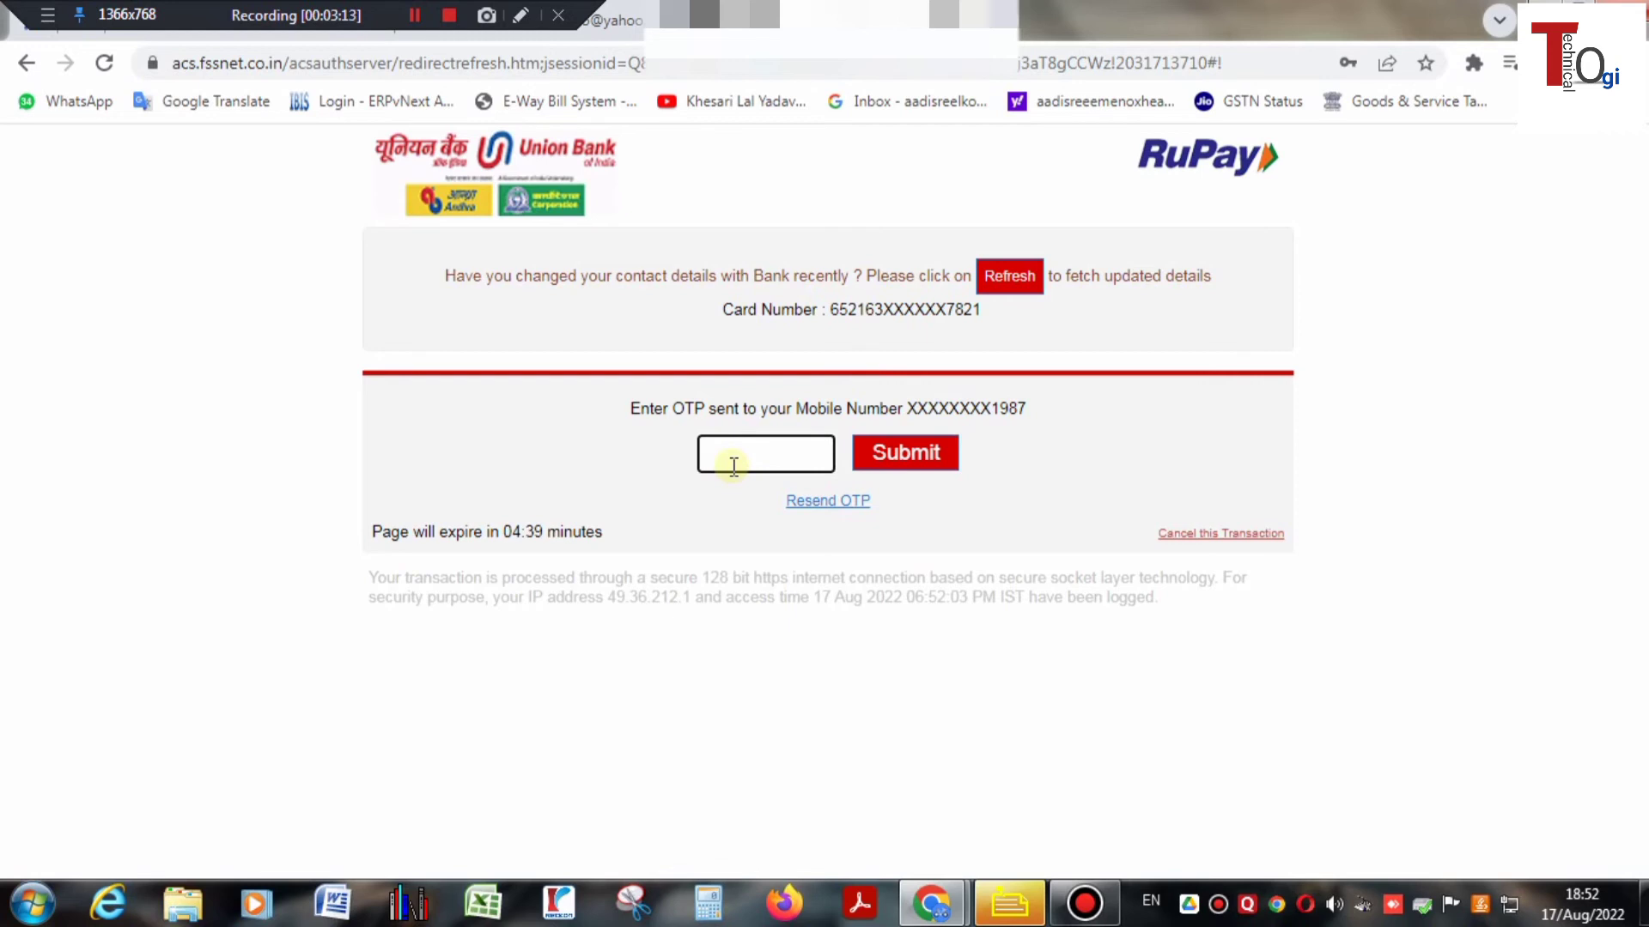
pyautogui.write('••••••')
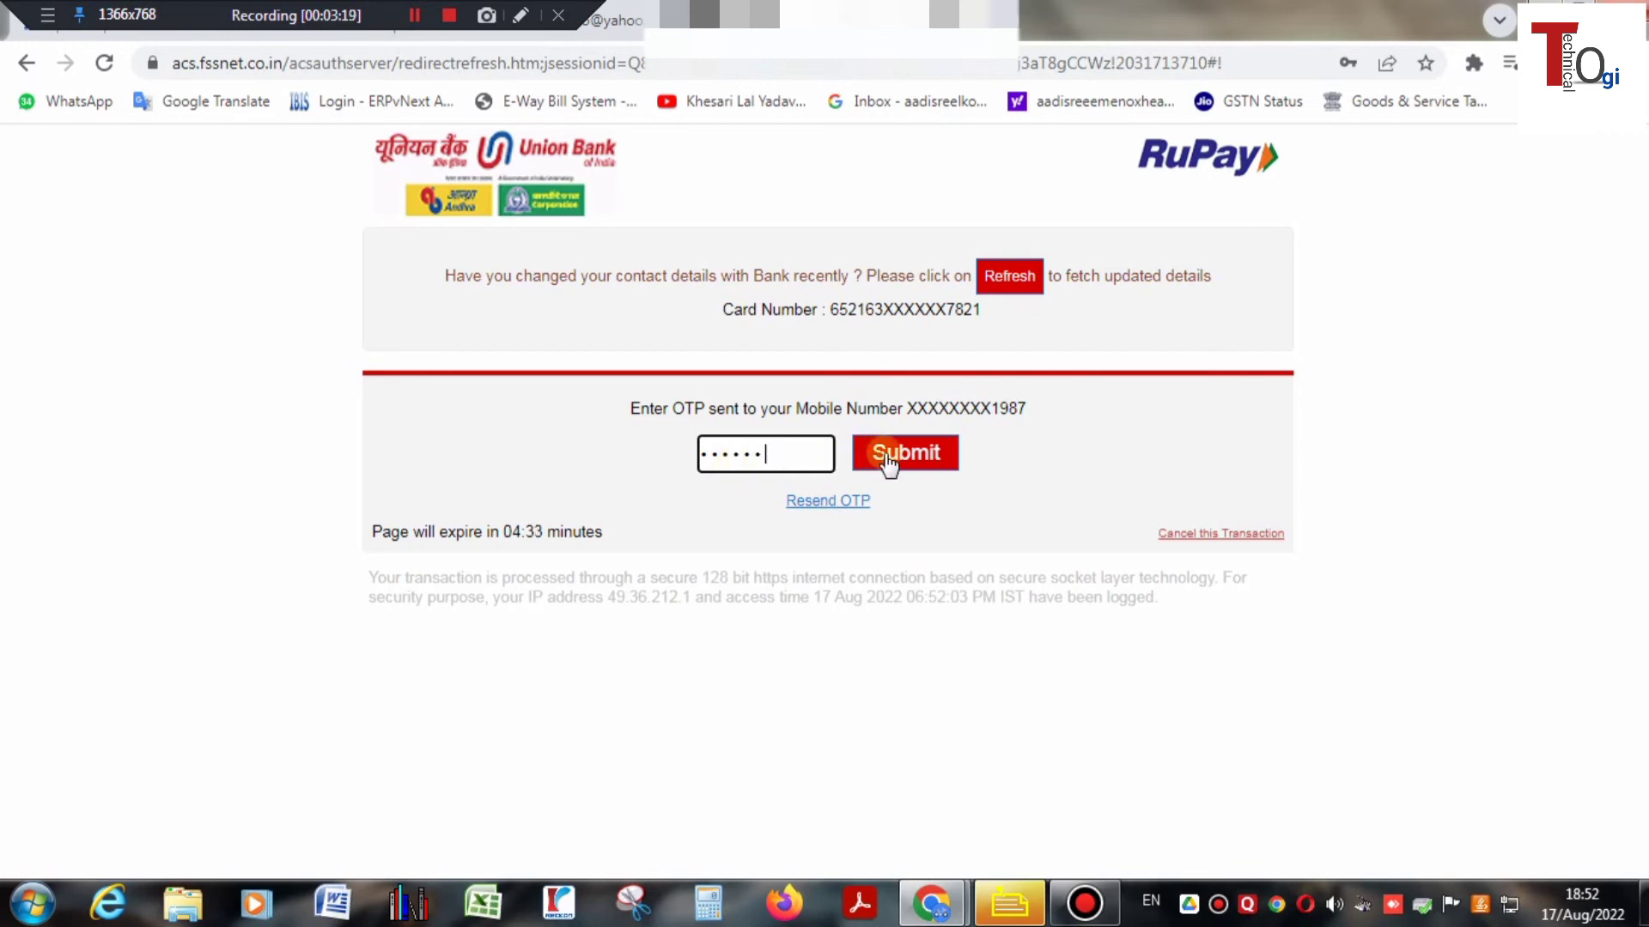
pyautogui.click(885, 456)
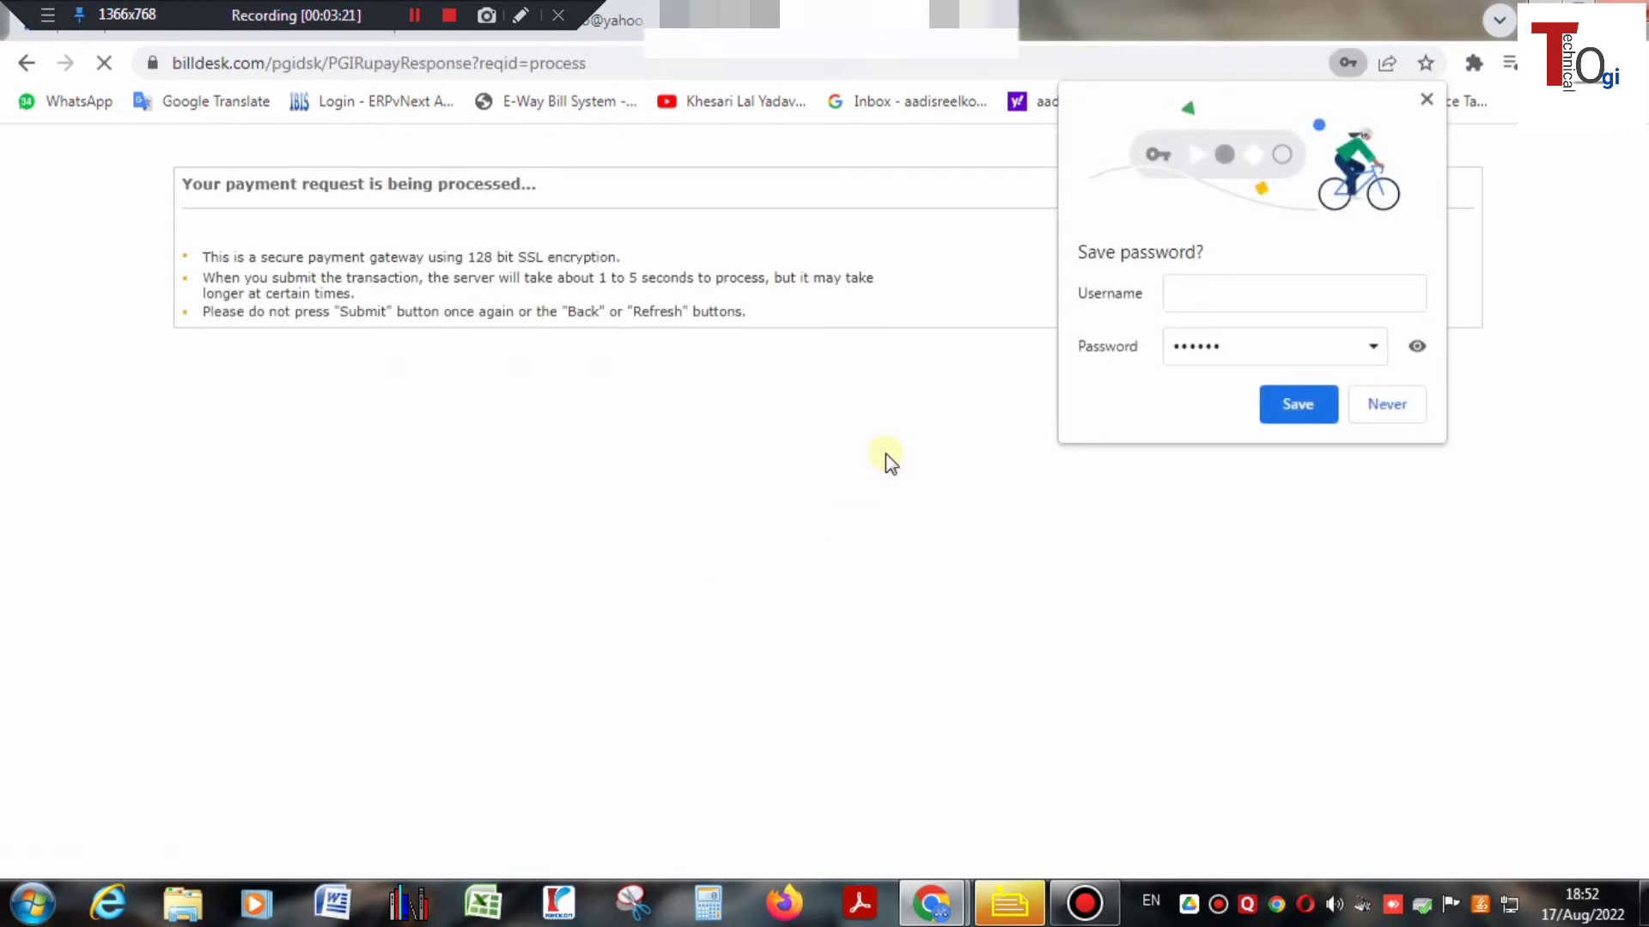
# - Decline Chrome's password save and highlight the payment success message on the UPPCL receipt page
pyautogui.click(1402, 407)
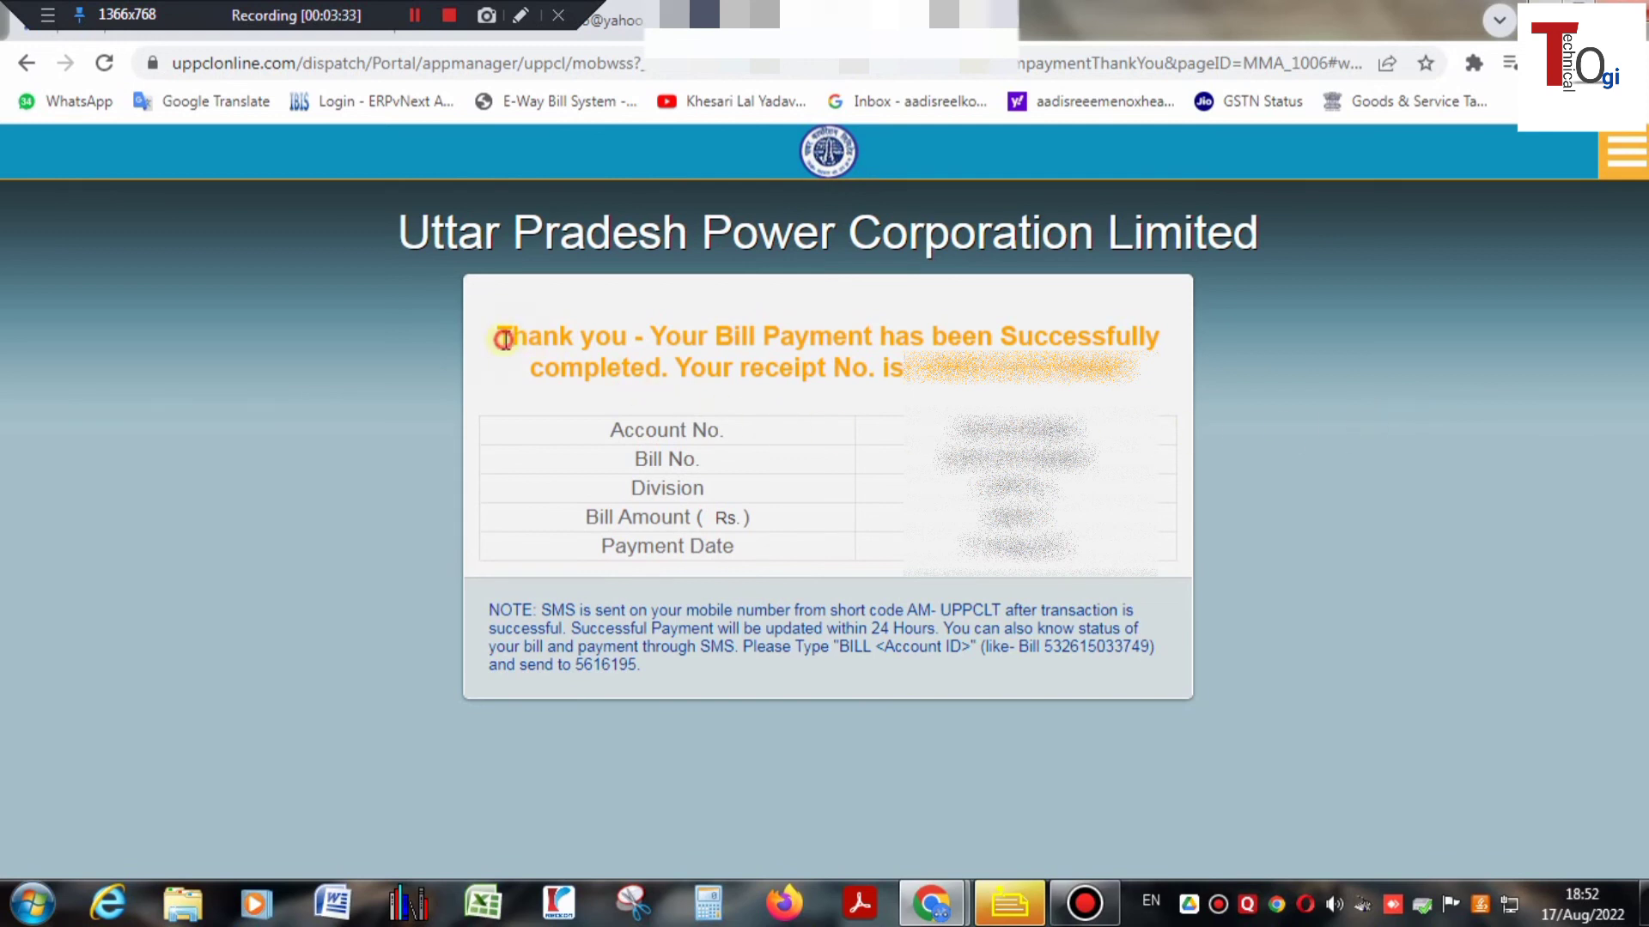
pyautogui.moveTo(497, 336); pyautogui.dragTo(1161, 377)
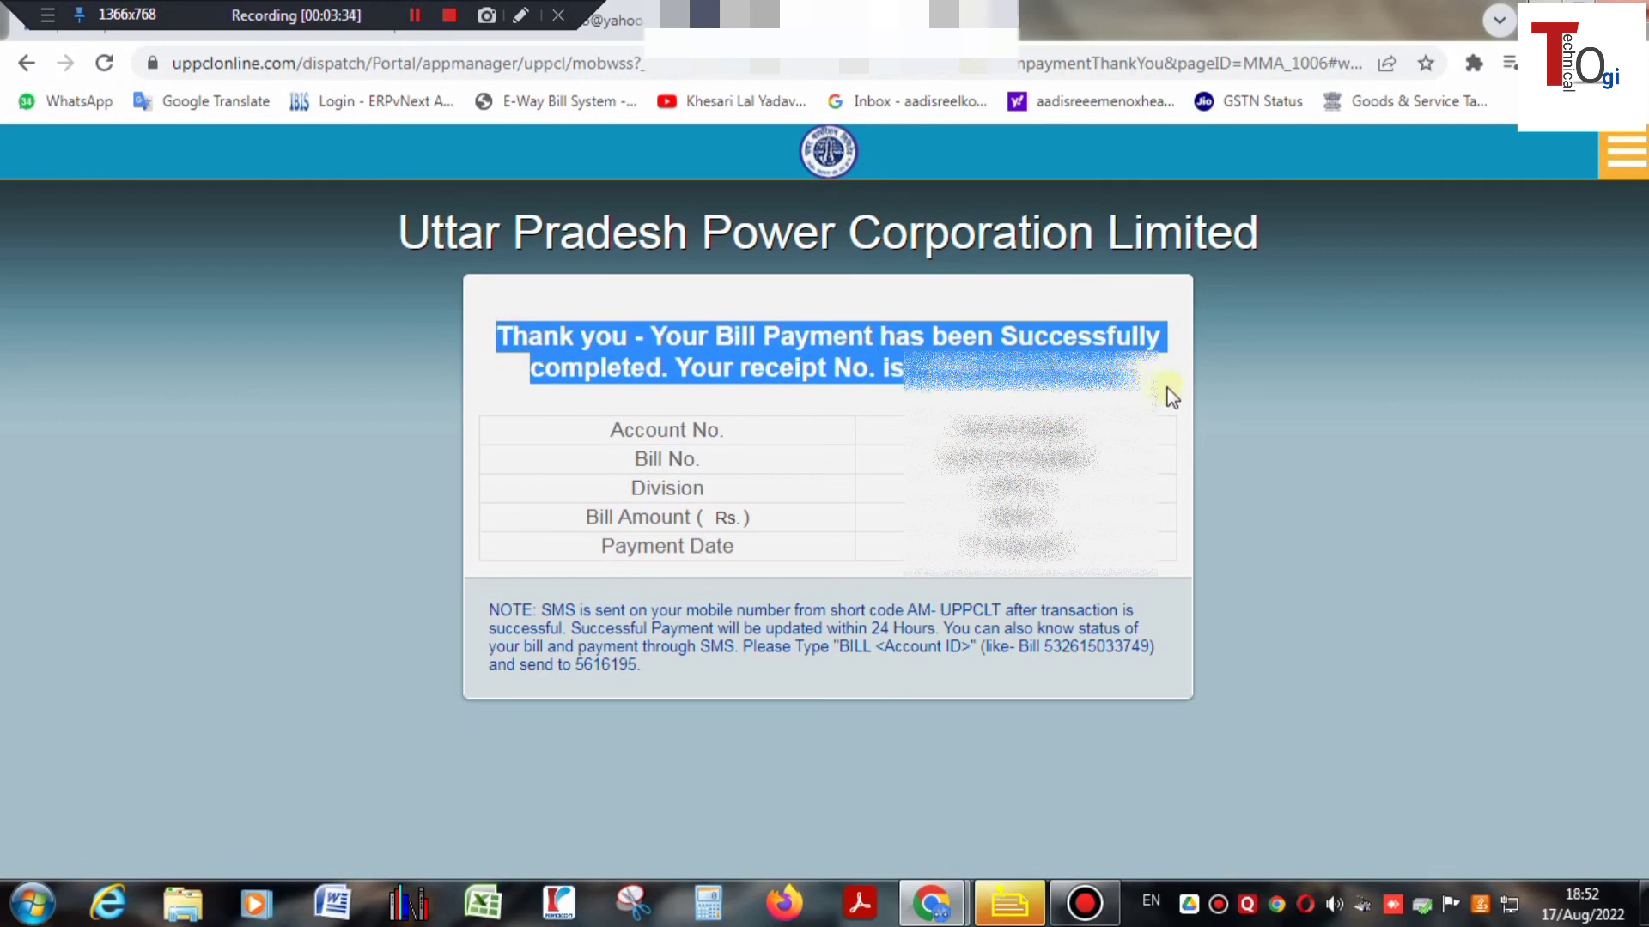
pyautogui.click(1159, 415)
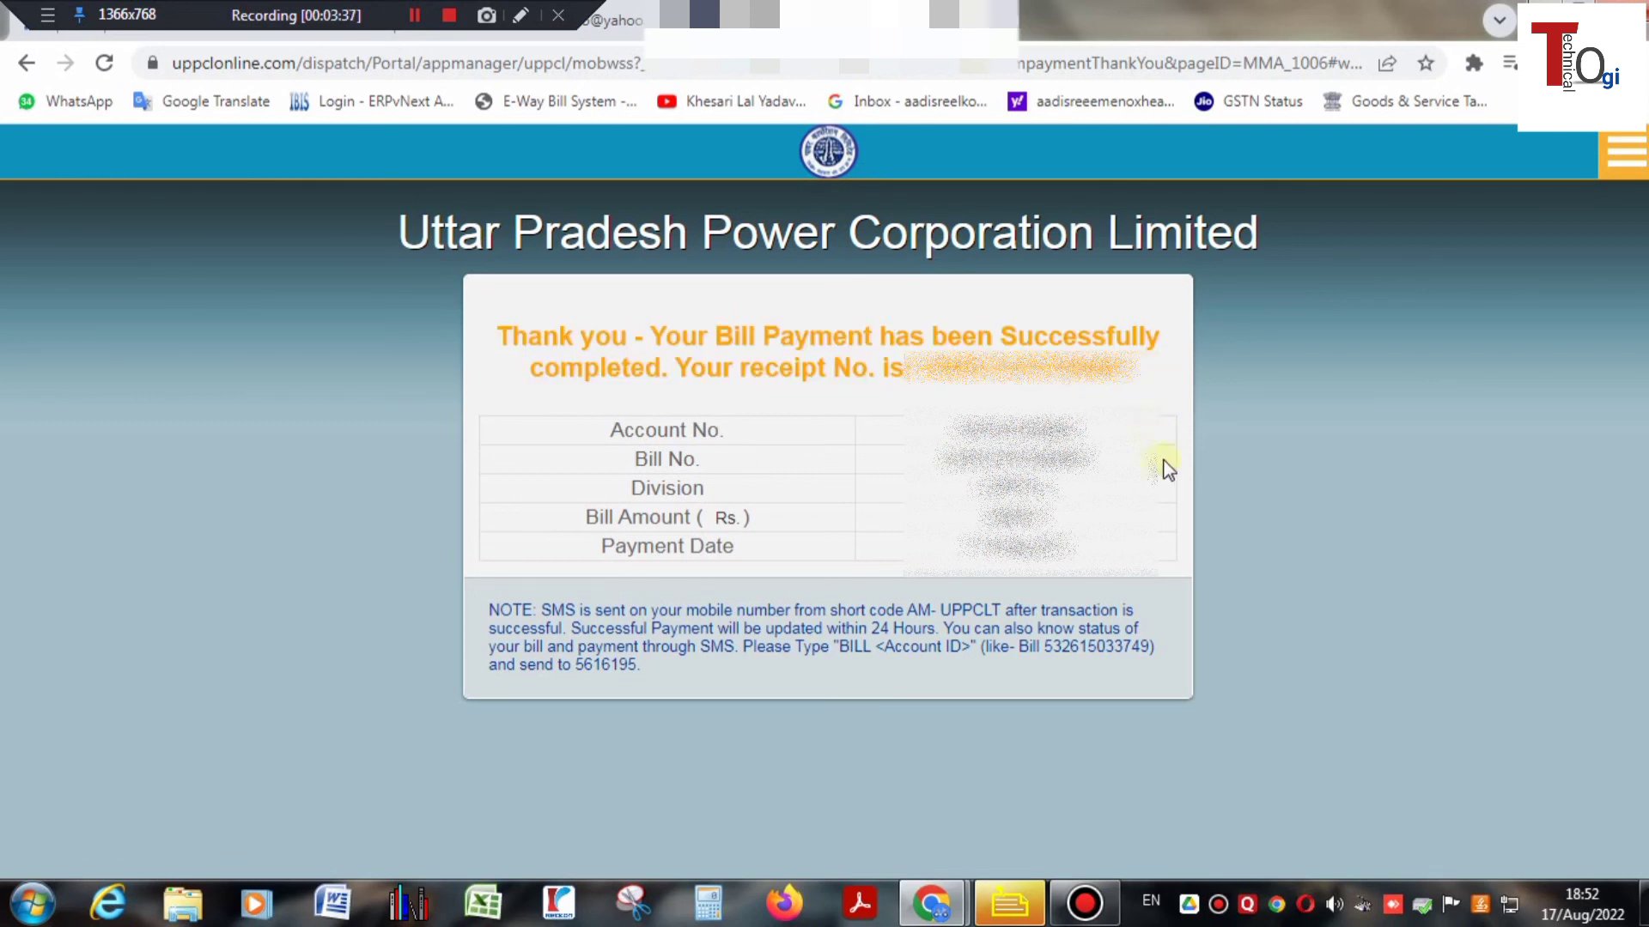